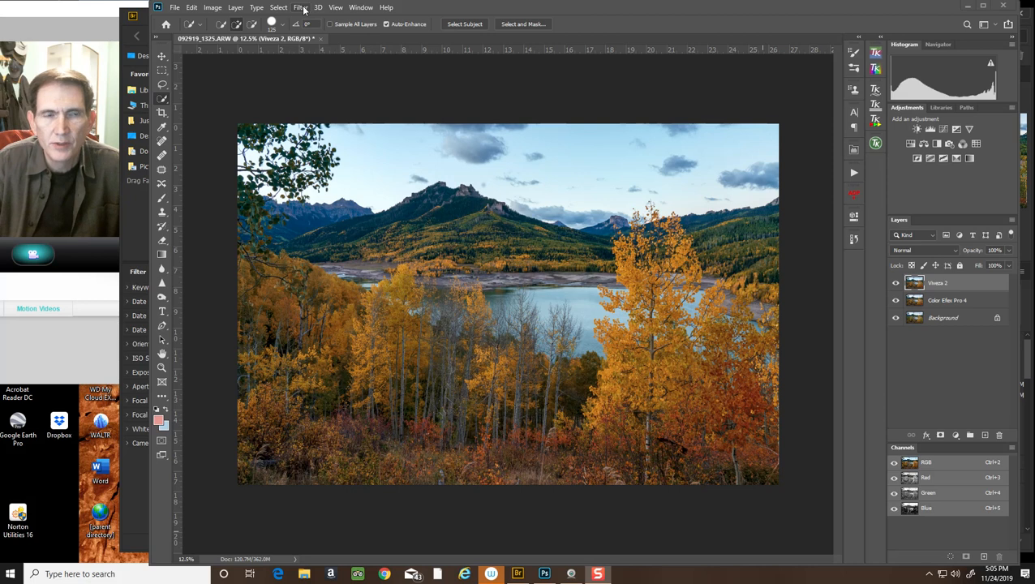
- Open the Viveza 2 layer in the Luminar 4 plug-in and hide the Luminar Looks strip
left_click(300, 8)
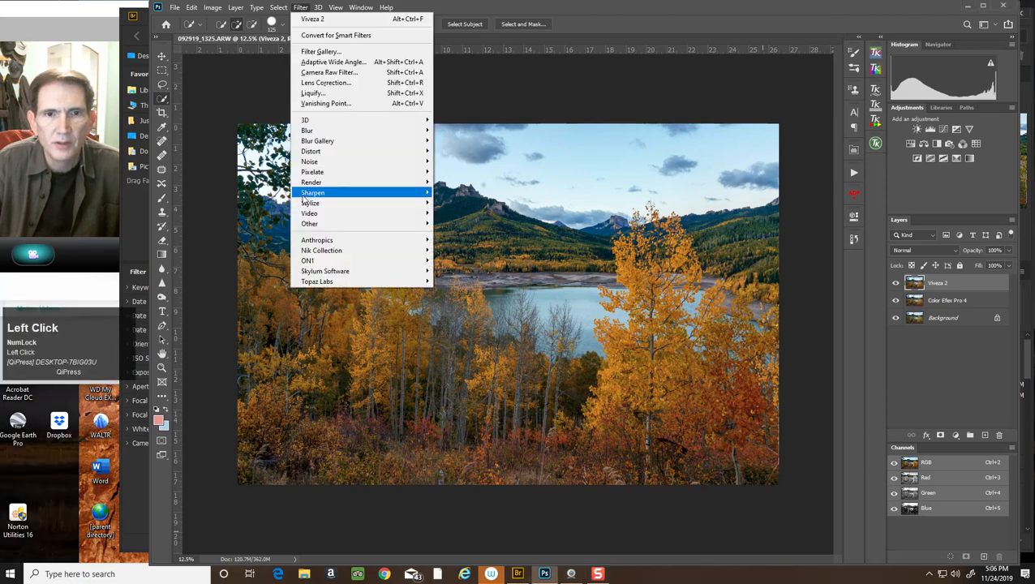
mouse_move(337, 273)
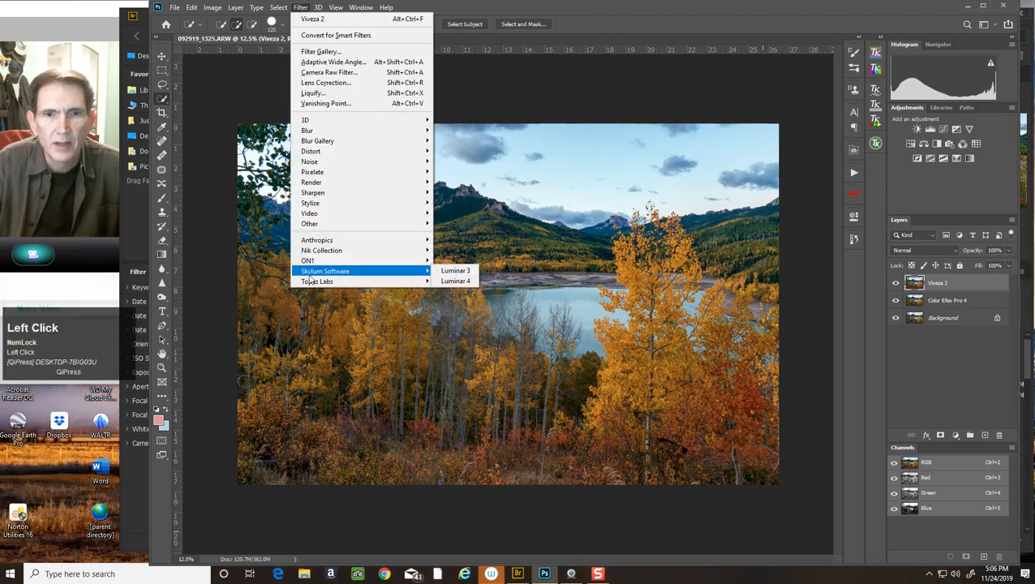
left_click(469, 280)
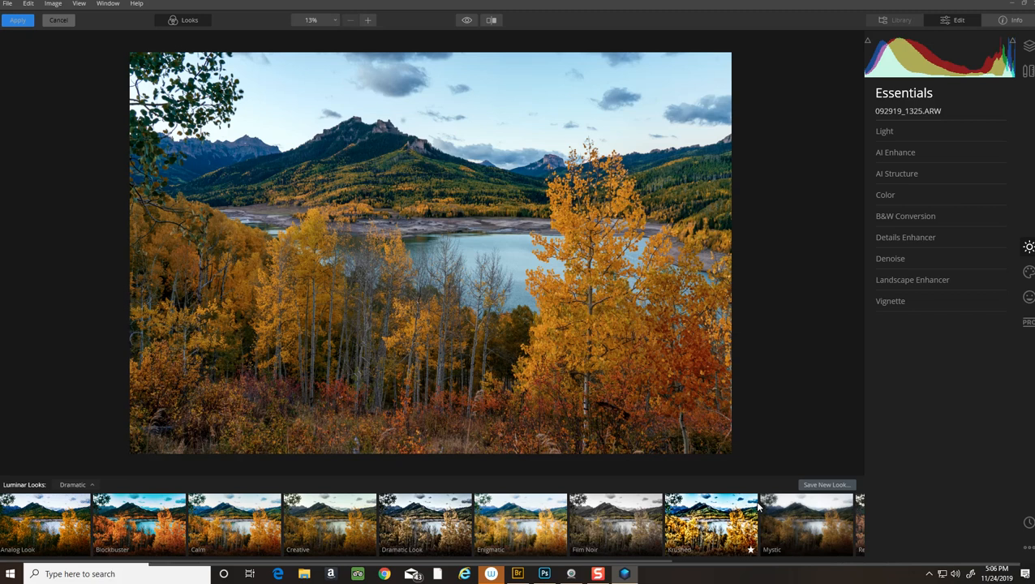
left_click(188, 22)
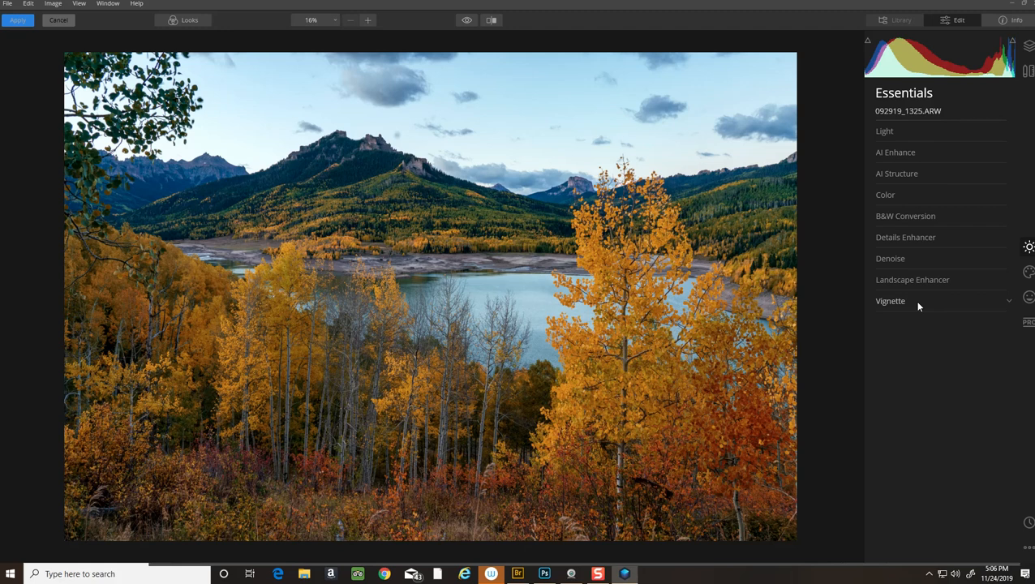
- Raise Smart Contrast in the Light filter to about 17
left_click(932, 138)
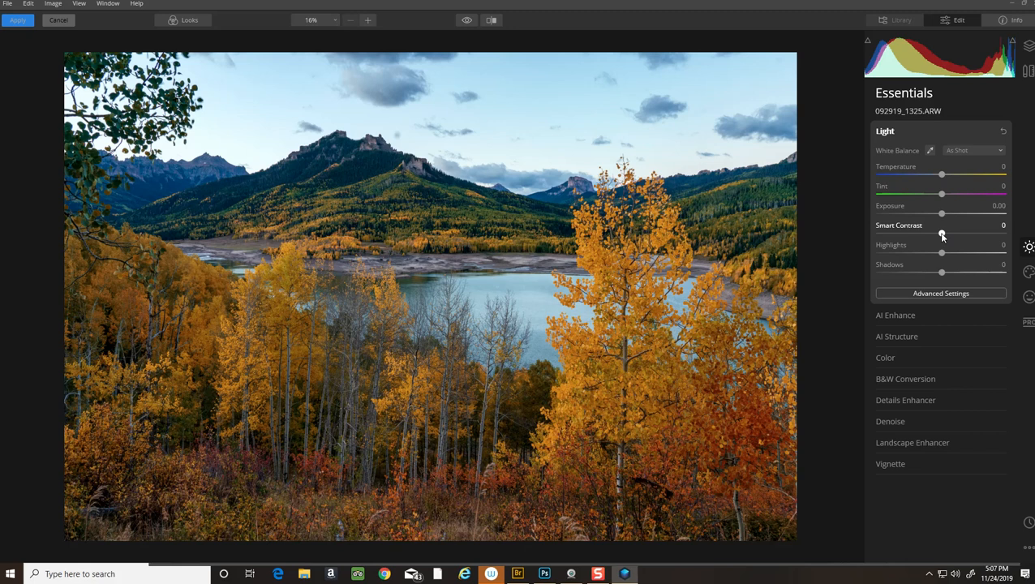
left_click_drag(942, 235, 951, 236)
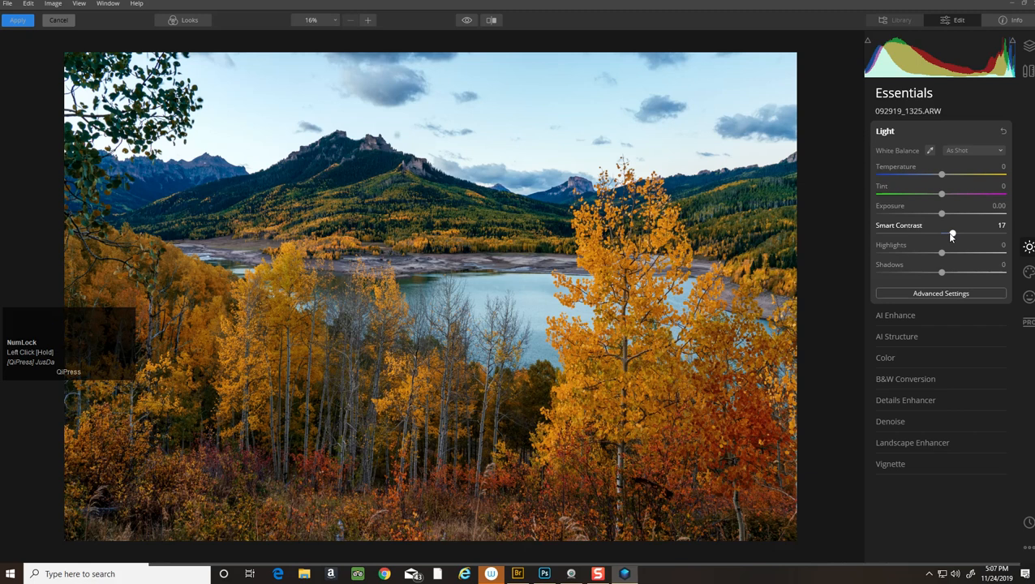
left_click(946, 133)
left_click(946, 133)
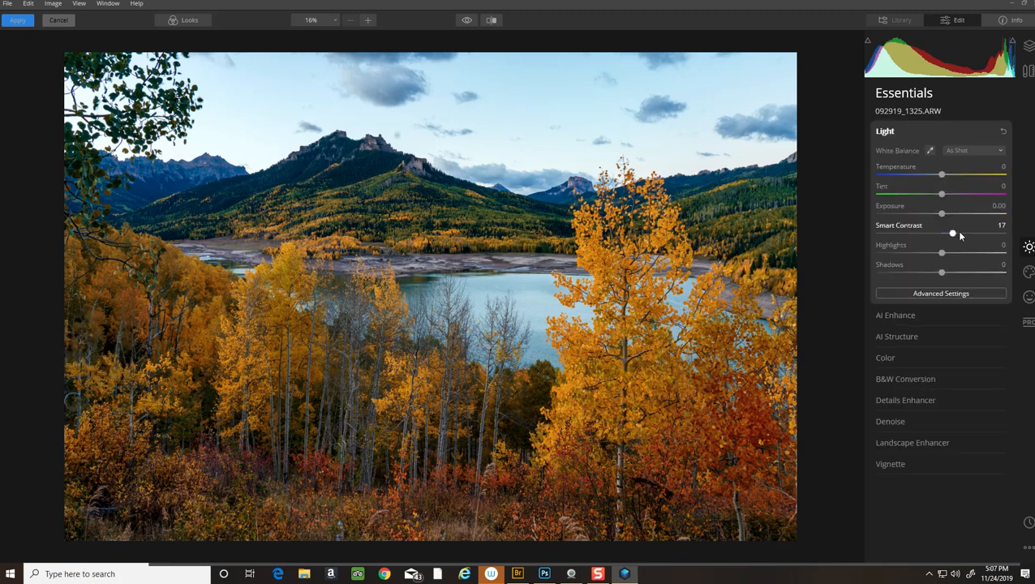
left_click_drag(952, 234, 953, 234)
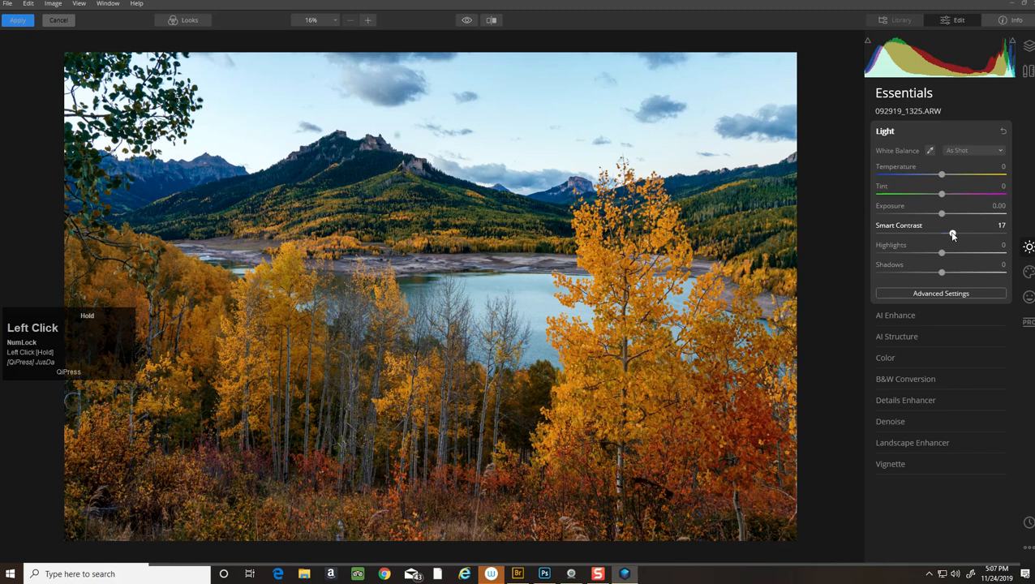
left_click(932, 133)
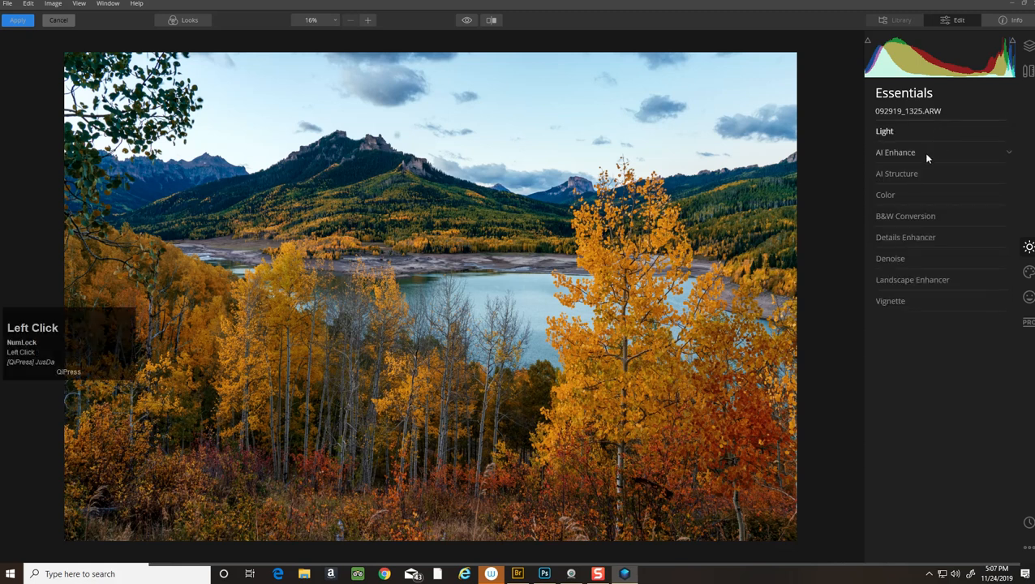
left_click(931, 132)
left_click_drag(954, 234, 951, 234)
left_click(942, 130)
- Set AI Accent to 40 in AI Enhance, and compare the photo with and without the filter
left_click(944, 157)
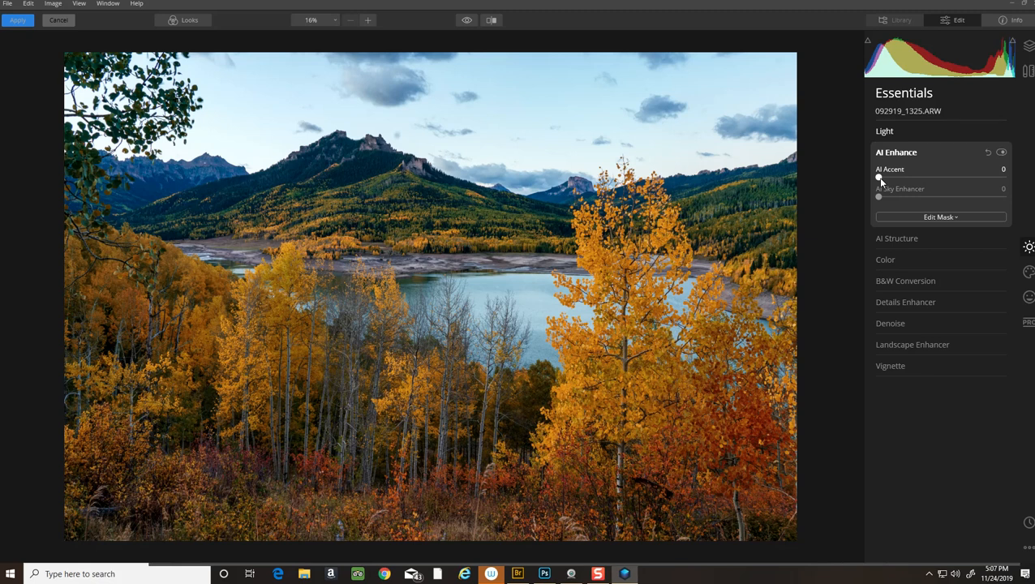
left_click_drag(877, 177, 912, 185)
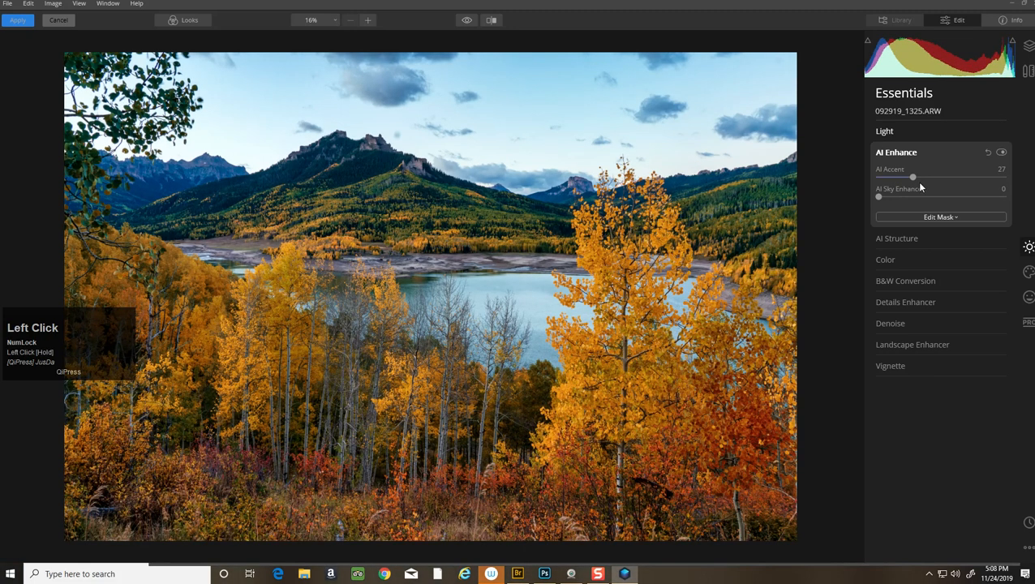
left_click_drag(912, 177, 960, 178)
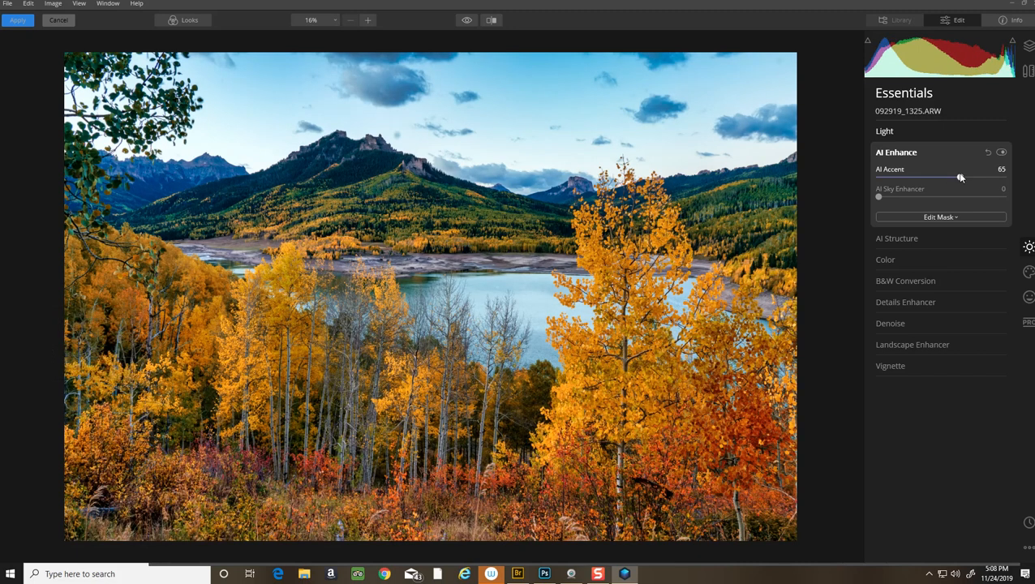
left_click(939, 179)
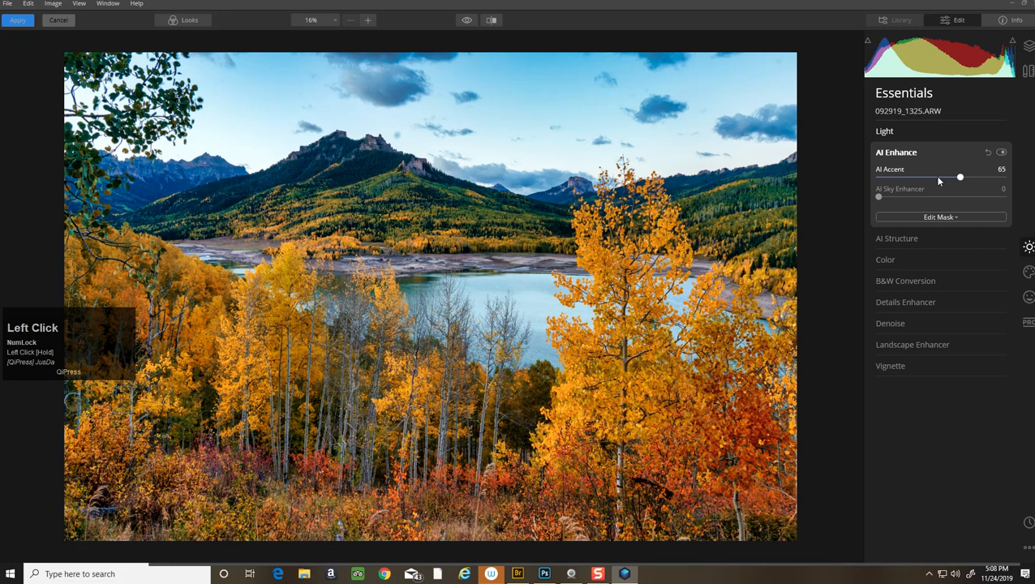
left_click_drag(958, 177, 930, 180)
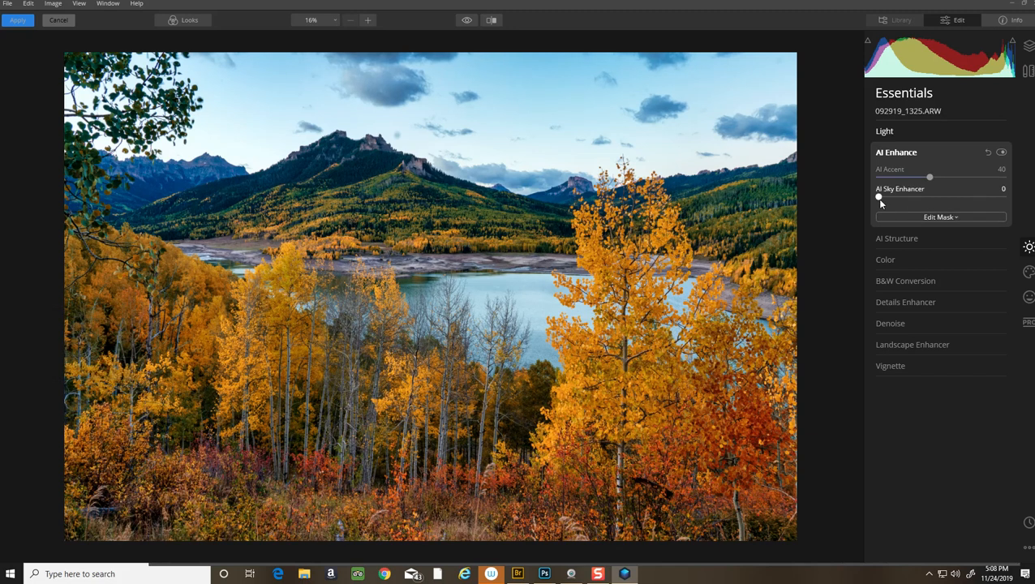
mouse_move(879, 201)
left_mouse_down()
mouse_move(965, 201)
mouse_move(877, 196)
left_mouse_up()
left_click(1000, 153)
left_click(1000, 156)
left_click(1000, 157)
left_click(1000, 156)
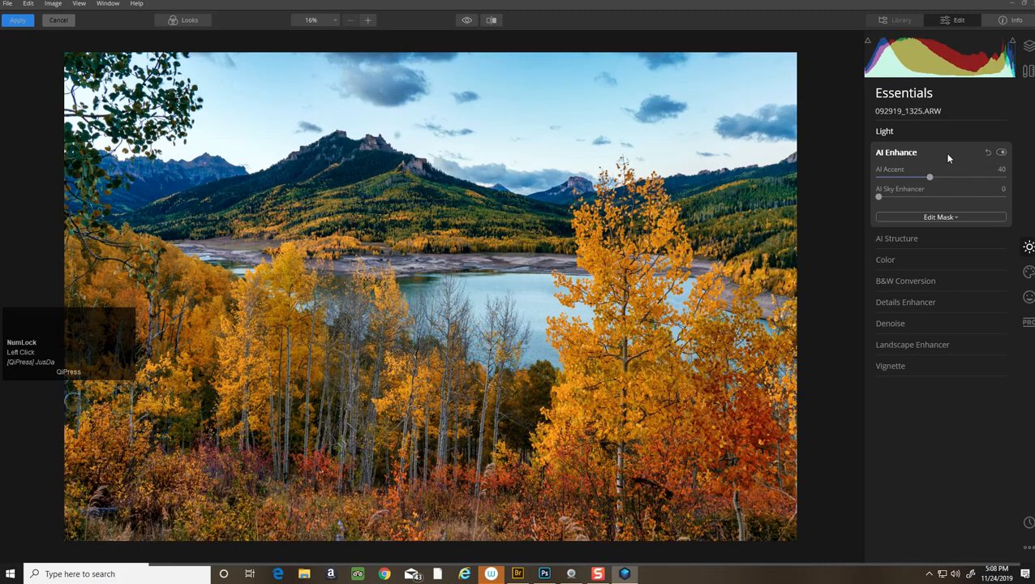
left_click(947, 158)
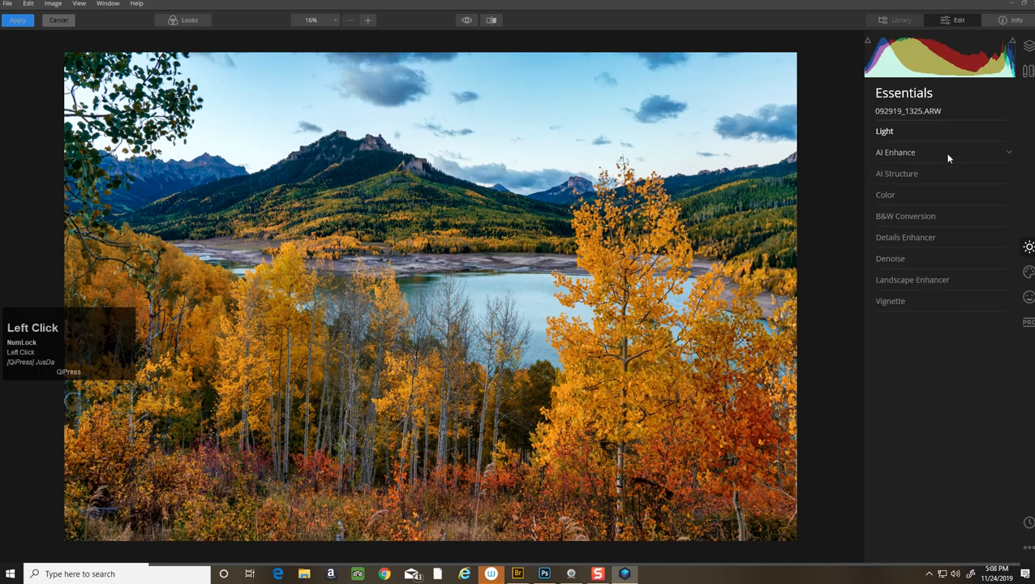
- Set AI Structure to Amount 24 and Boost 4, and compare the photo with and without the filter
left_click(940, 180)
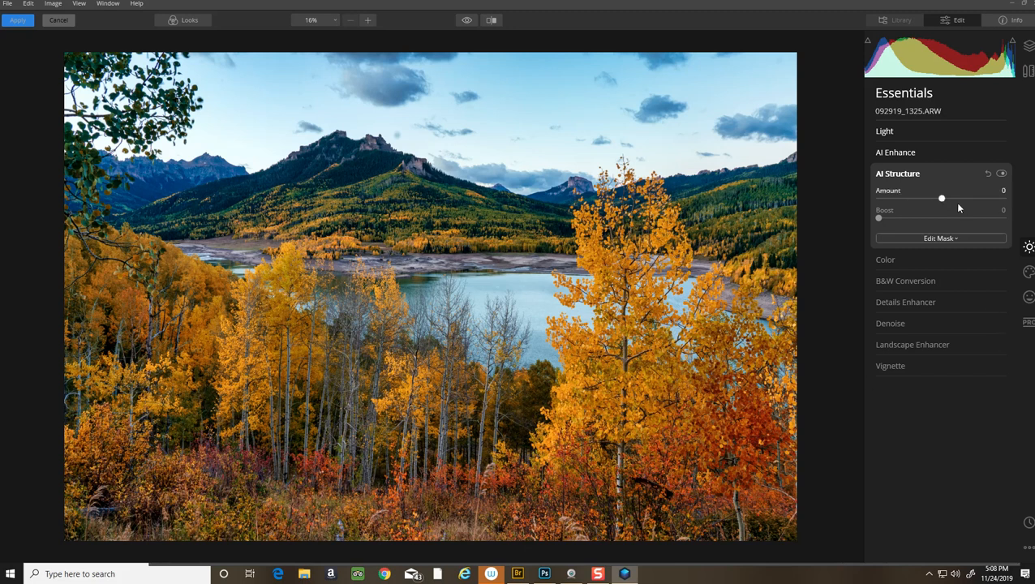
left_click_drag(881, 217, 884, 219)
left_click_drag(942, 198, 958, 202)
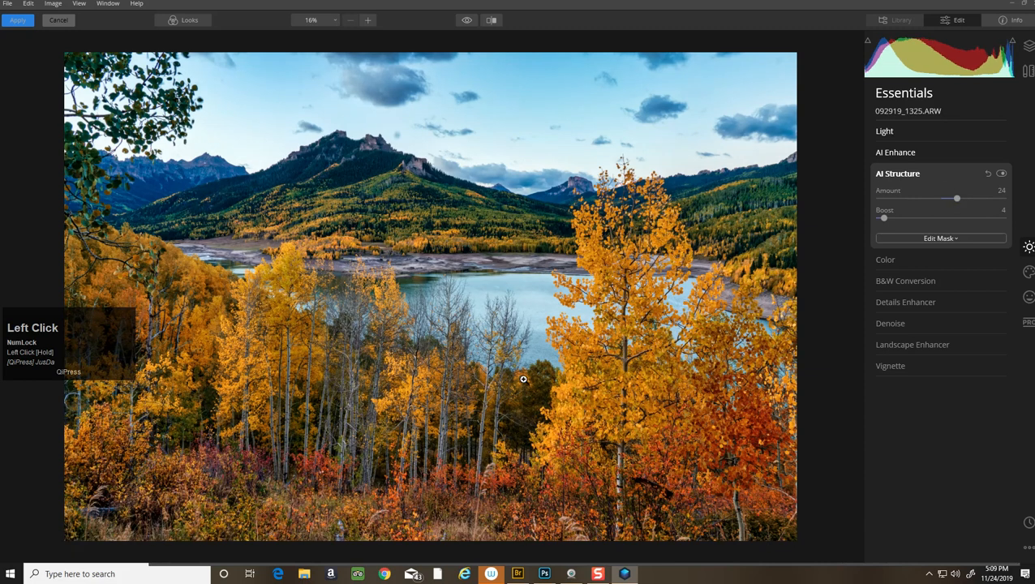
left_click(1000, 174)
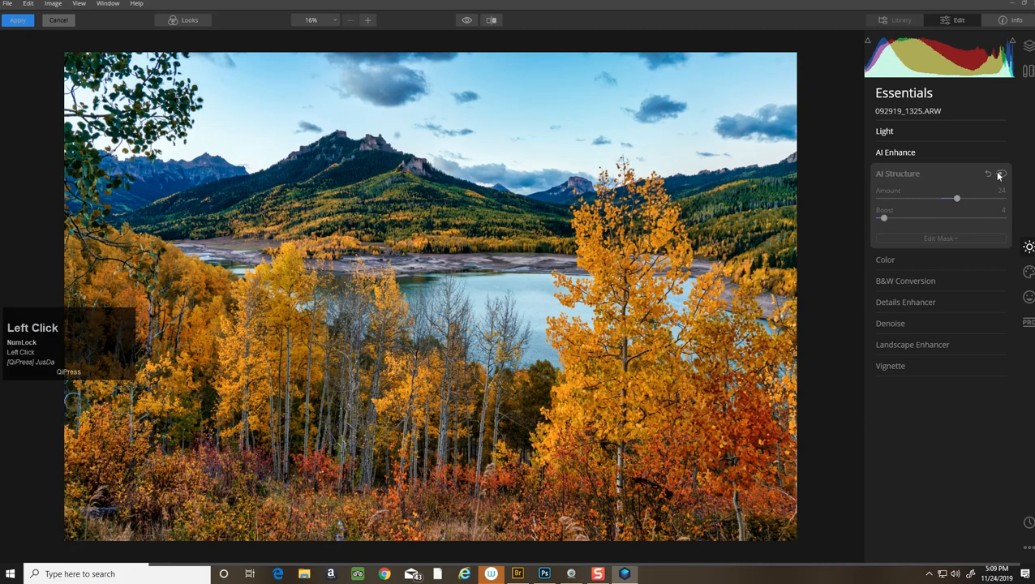
left_click(1000, 174)
left_click(999, 175)
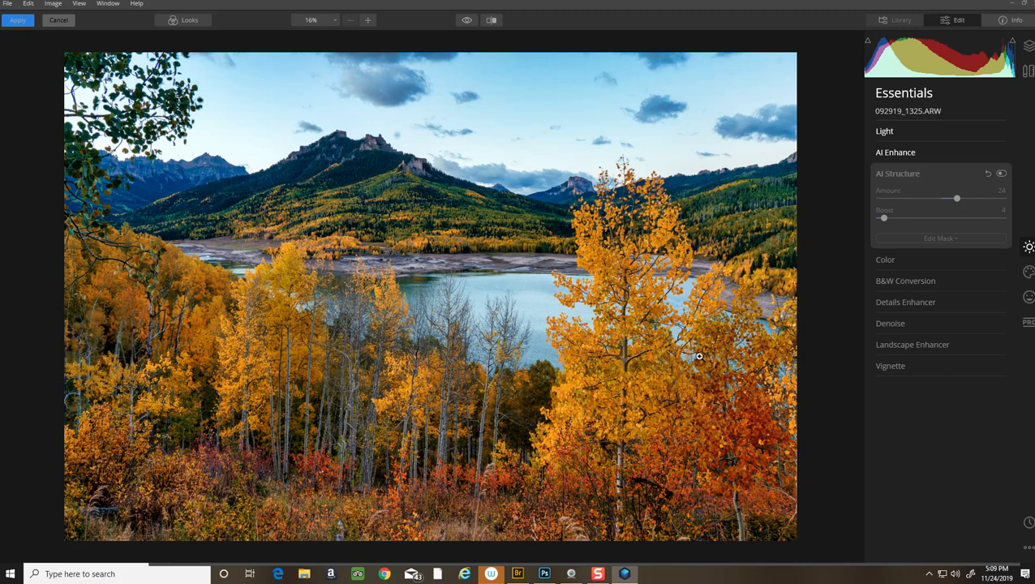
left_click(1003, 175)
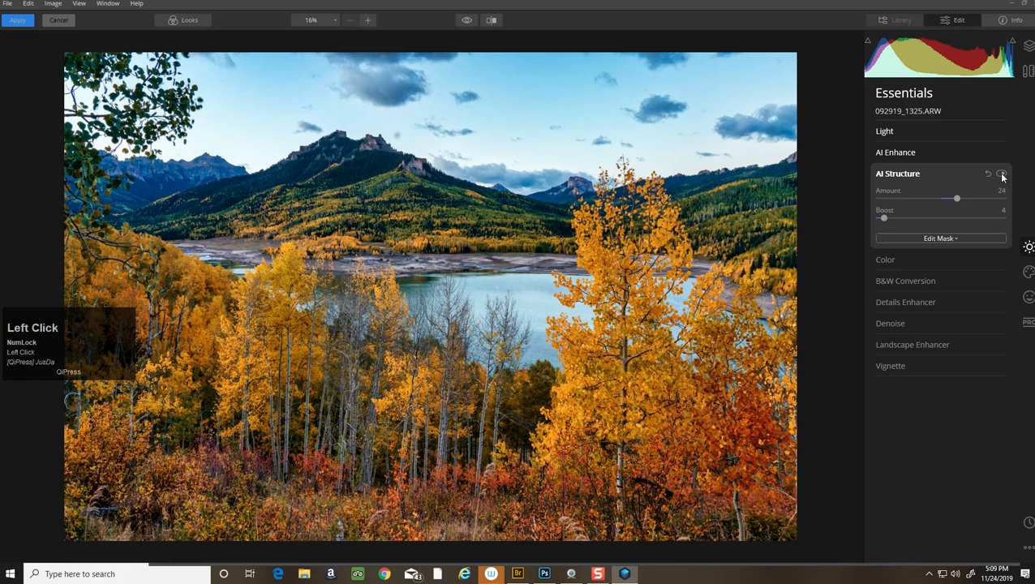
left_click(1002, 175)
left_click(1003, 174)
- Reduce the AI Structure Amount to 19 and Boost to 3
left_click_drag(956, 199, 953, 201)
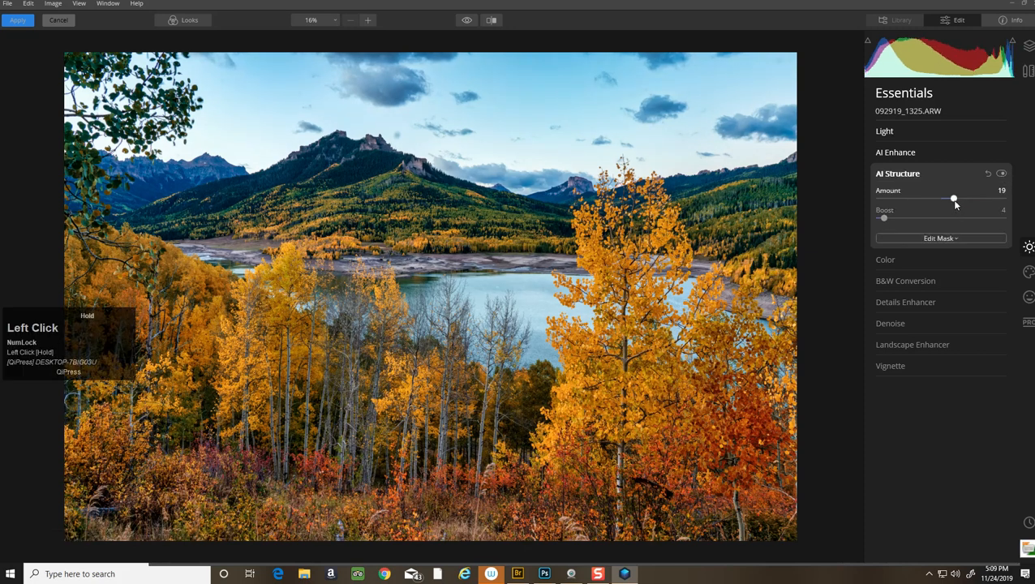
left_click(884, 218)
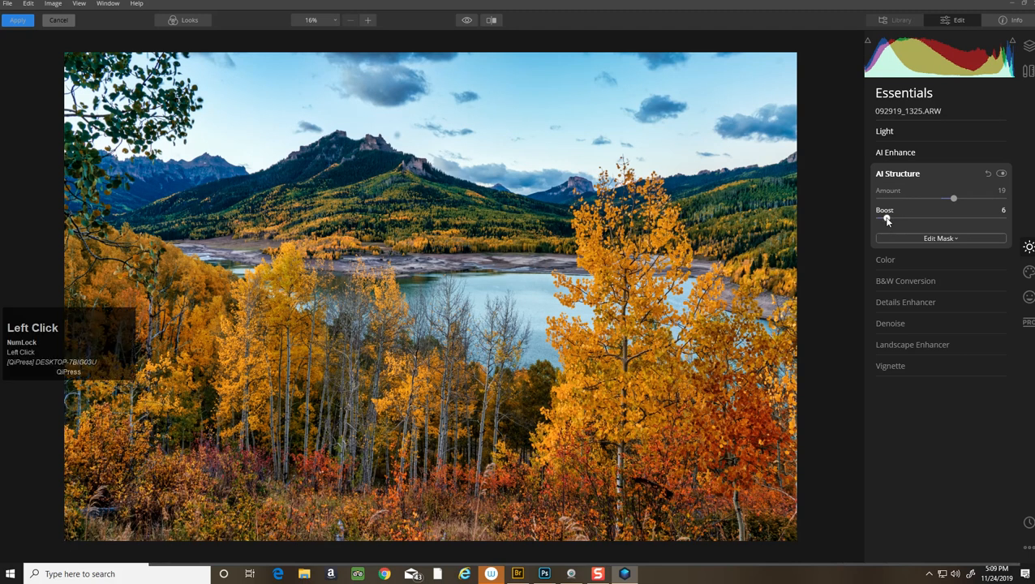
left_click_drag(884, 219, 882, 220)
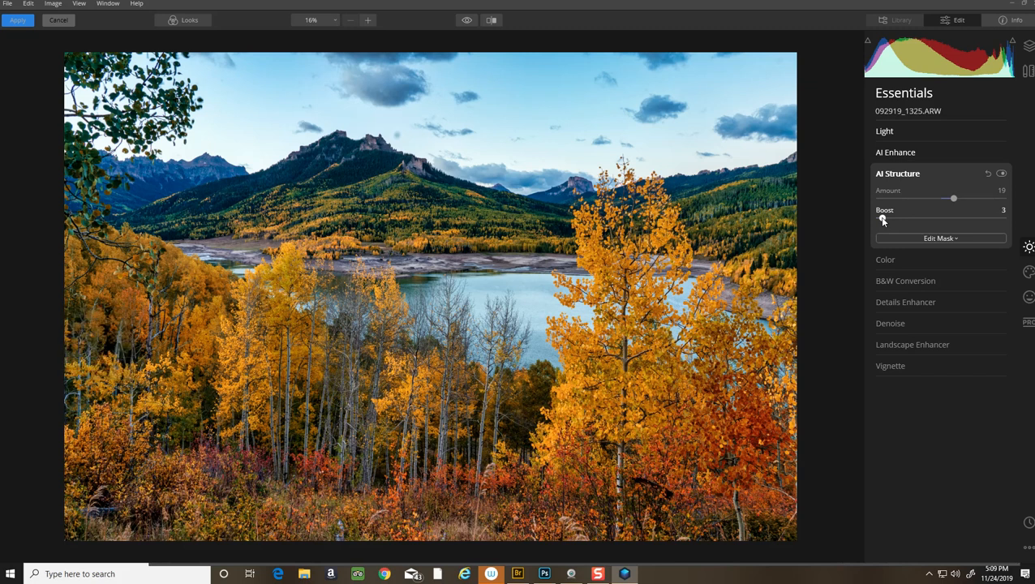
left_click(928, 176)
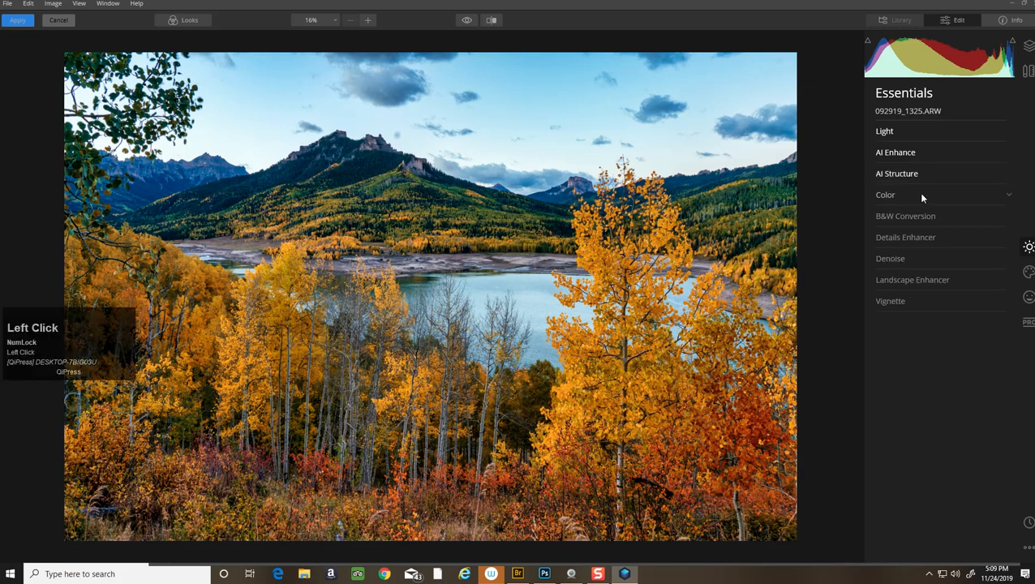
- Try Remove Color Cast at 46 in the Color filter, and bring it back down to its minimum
left_click(922, 196)
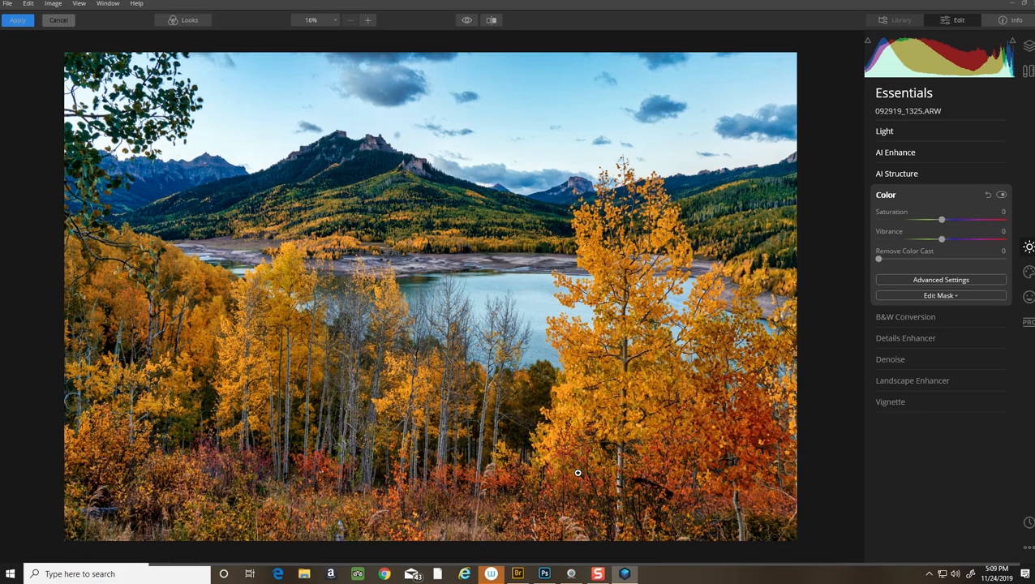
left_click_drag(878, 260, 936, 258)
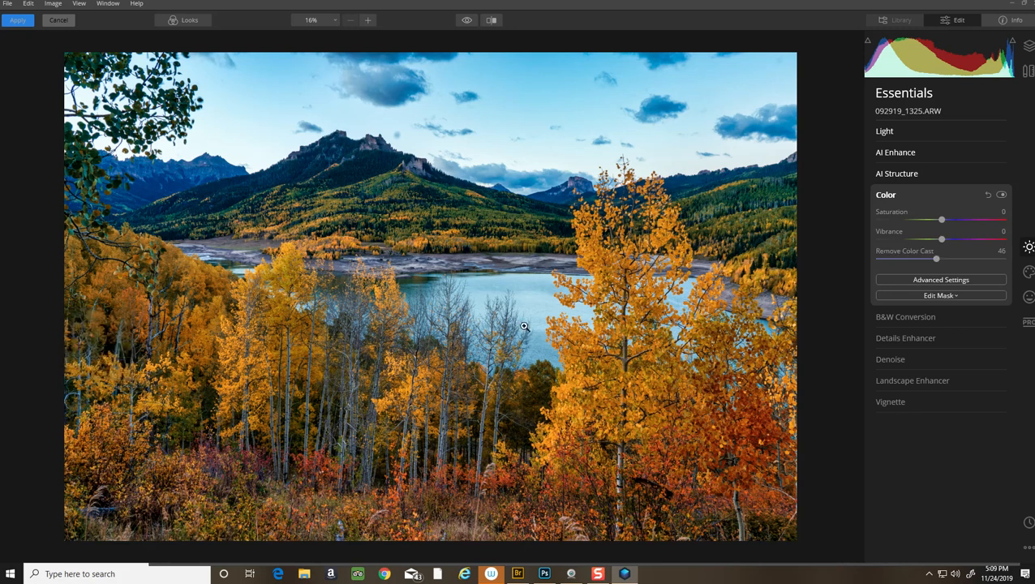
left_click_drag(935, 260, 880, 261)
left_click(897, 195)
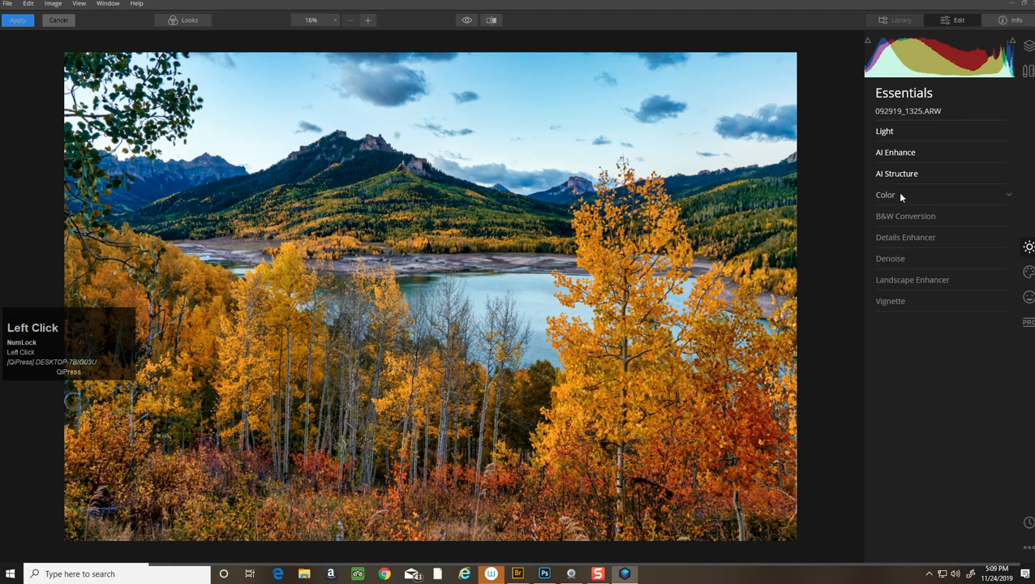
- Set Small Details to about 7, Medium Details to 1 and Large Details to 6 in the Details Enhancer
left_click(922, 240)
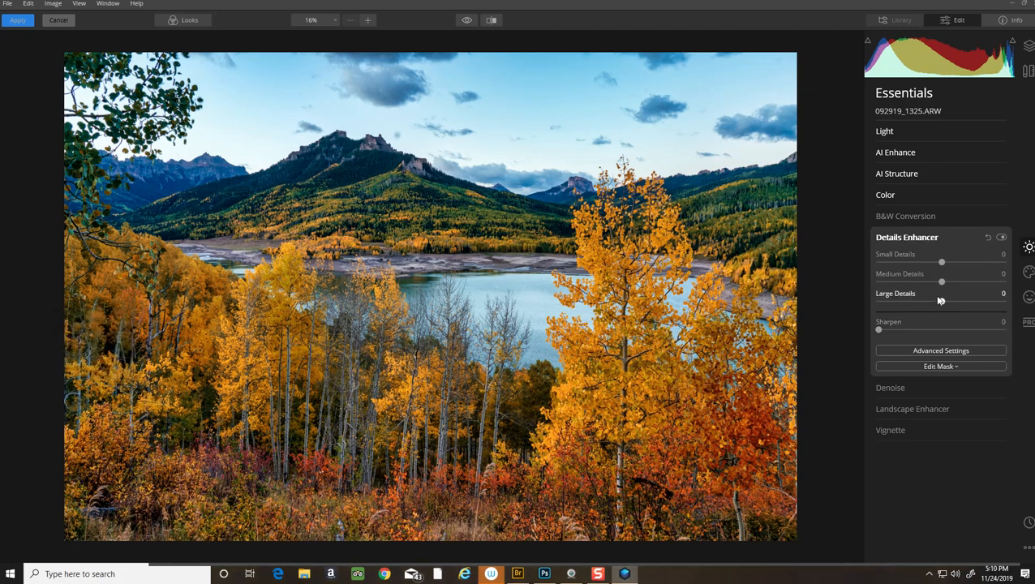
left_click_drag(941, 263, 951, 282)
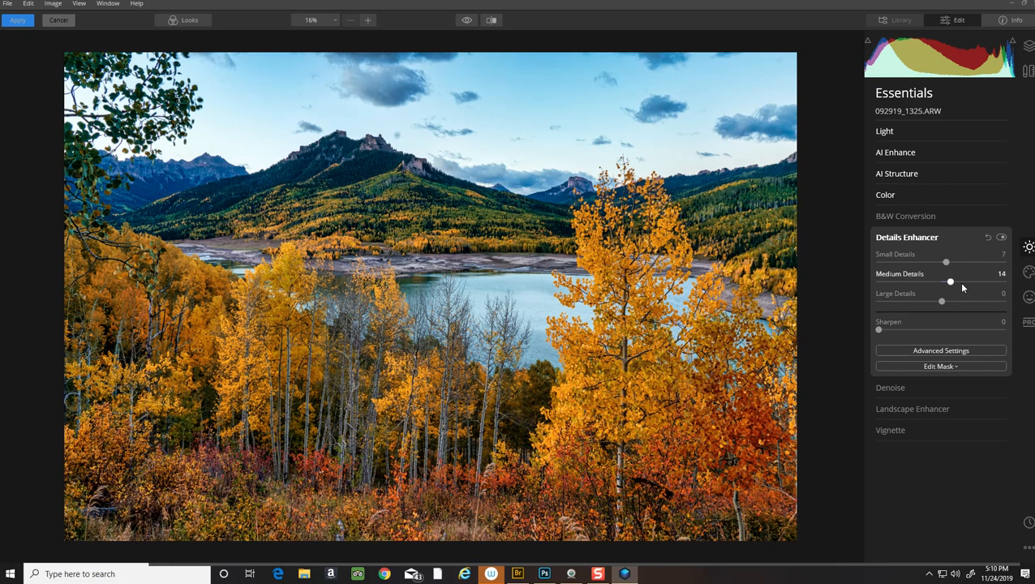
left_click_drag(948, 283, 946, 285)
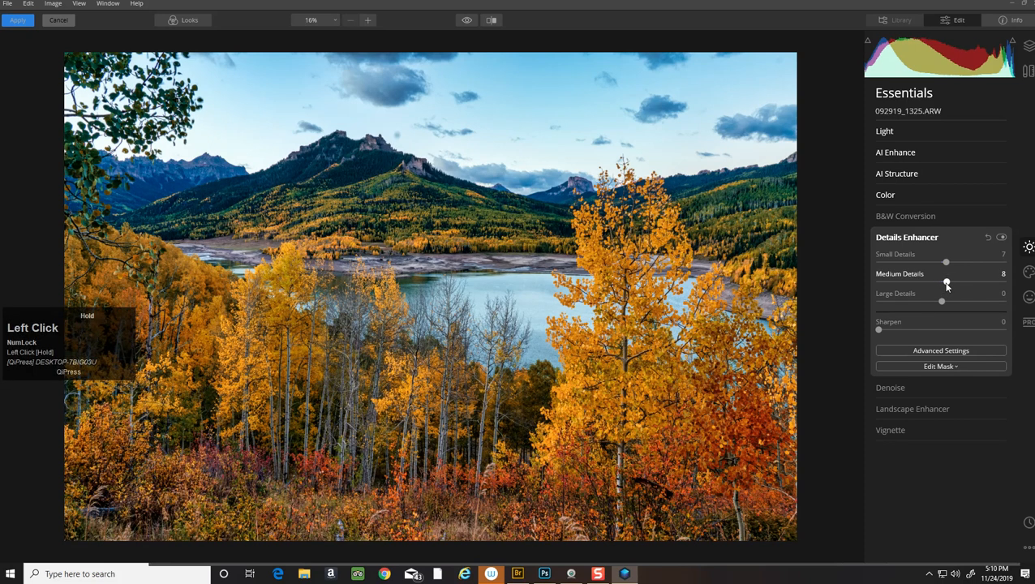
left_click_drag(947, 284, 942, 285)
left_click_drag(942, 301, 945, 301)
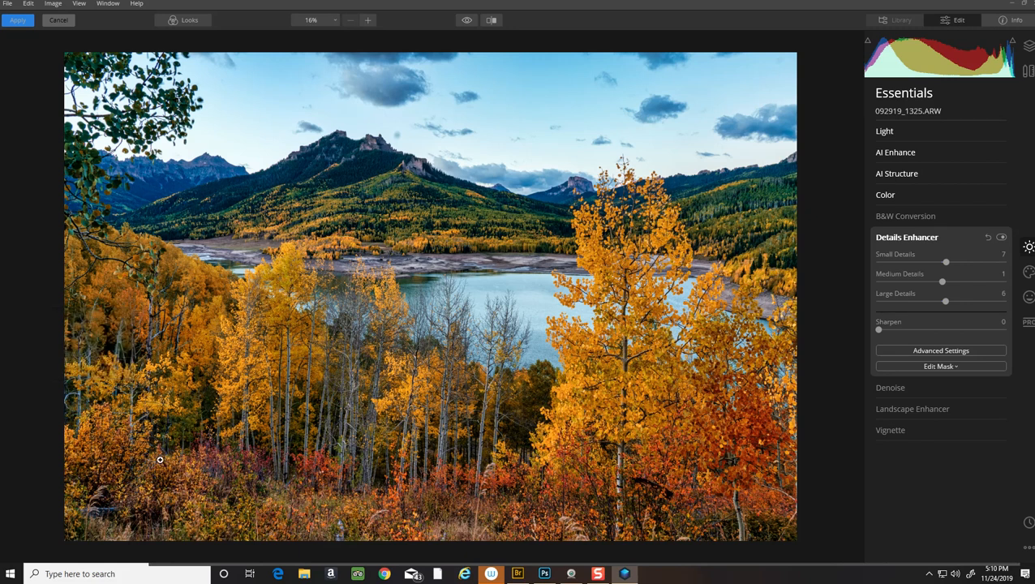
left_click_drag(945, 265, 946, 268)
left_click(929, 236)
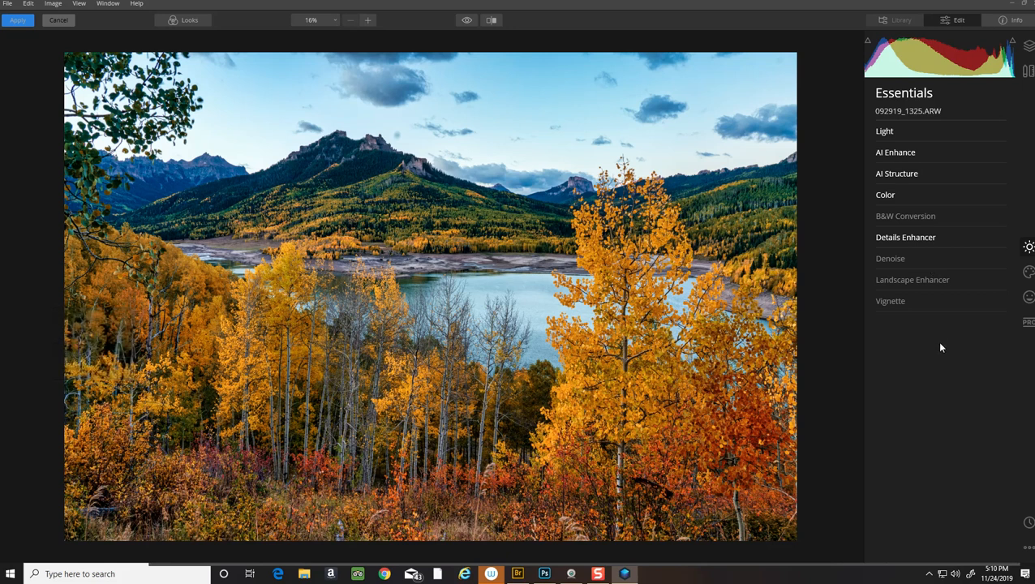
- Set Golden Hour to 10 in the Landscape Enhancer
left_click(909, 281)
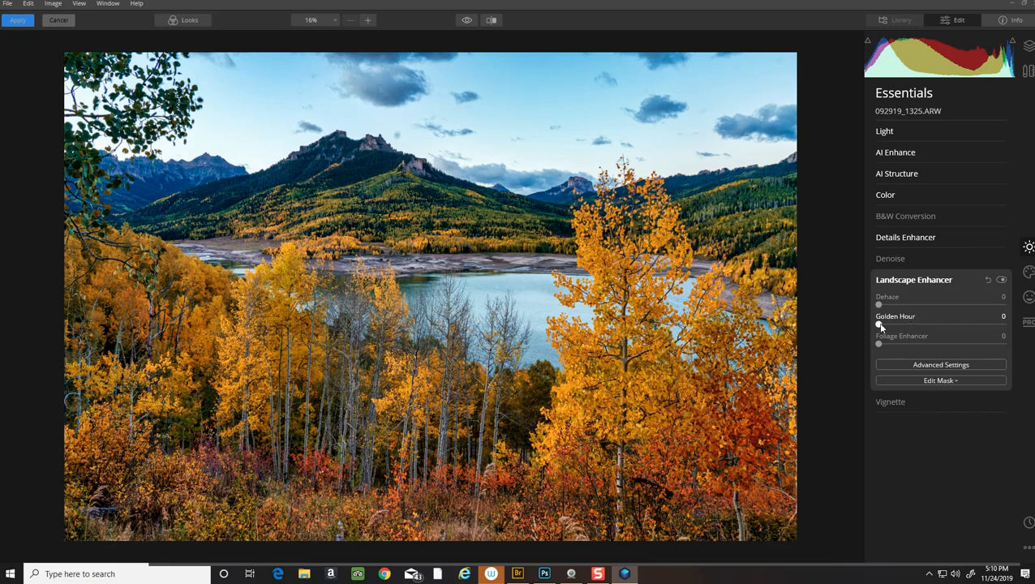
mouse_move(880, 326)
left_mouse_down()
mouse_move(902, 324)
mouse_move(892, 325)
left_mouse_up()
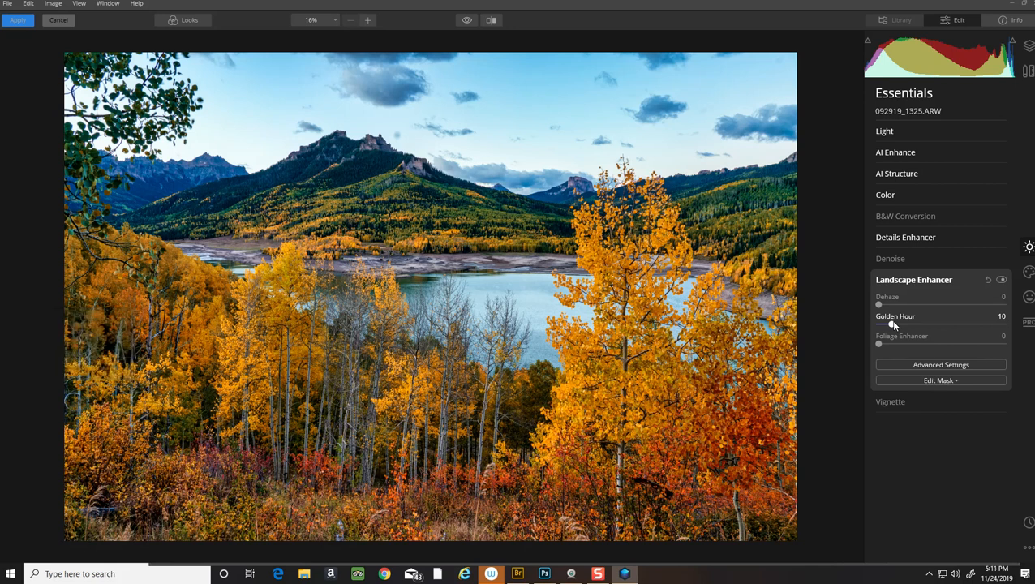
- Compare the photo with and without the Landscape Enhancer, leaving the filter switched on
left_click(1001, 281)
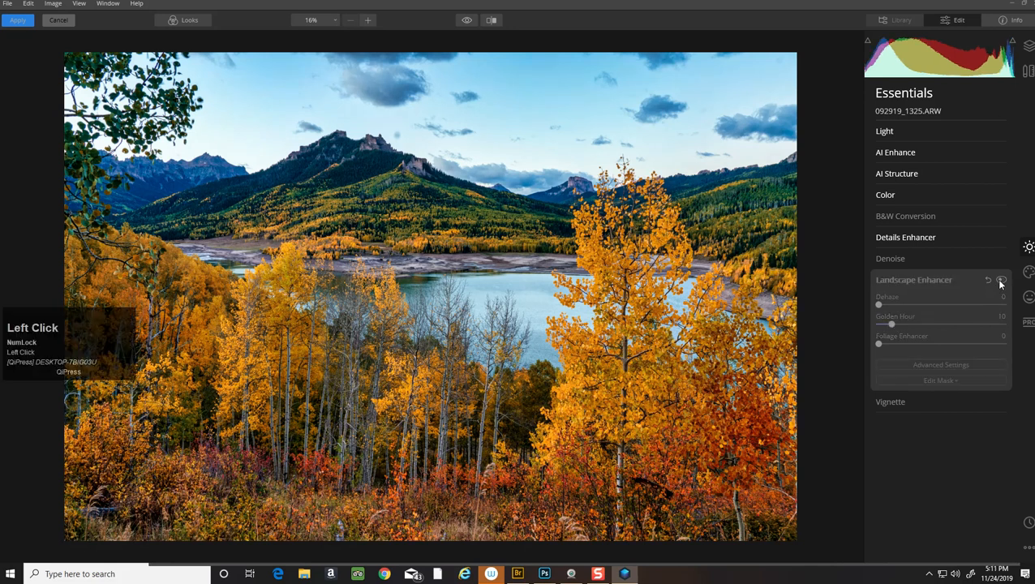
left_click(1000, 280)
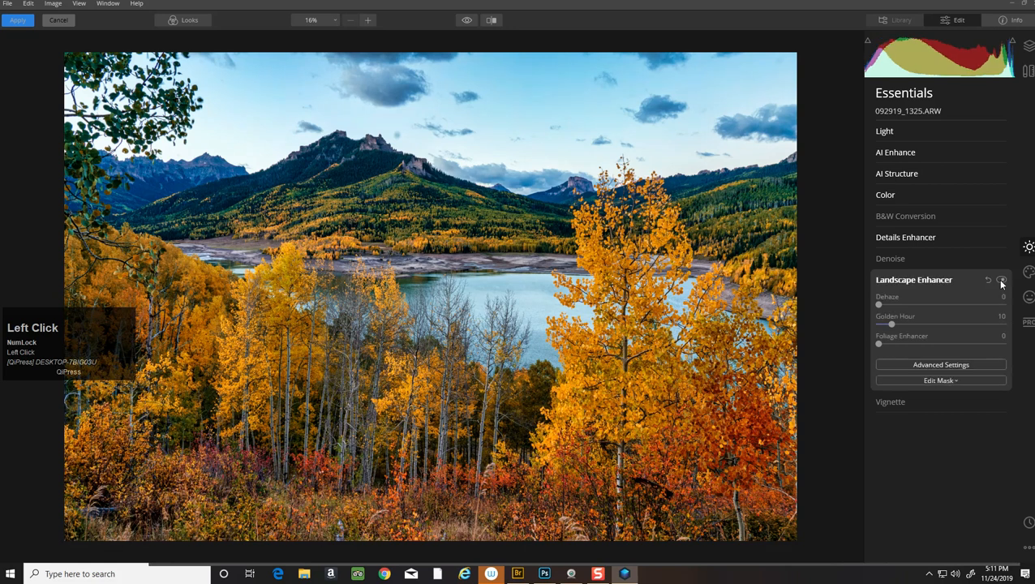
left_click(1000, 280)
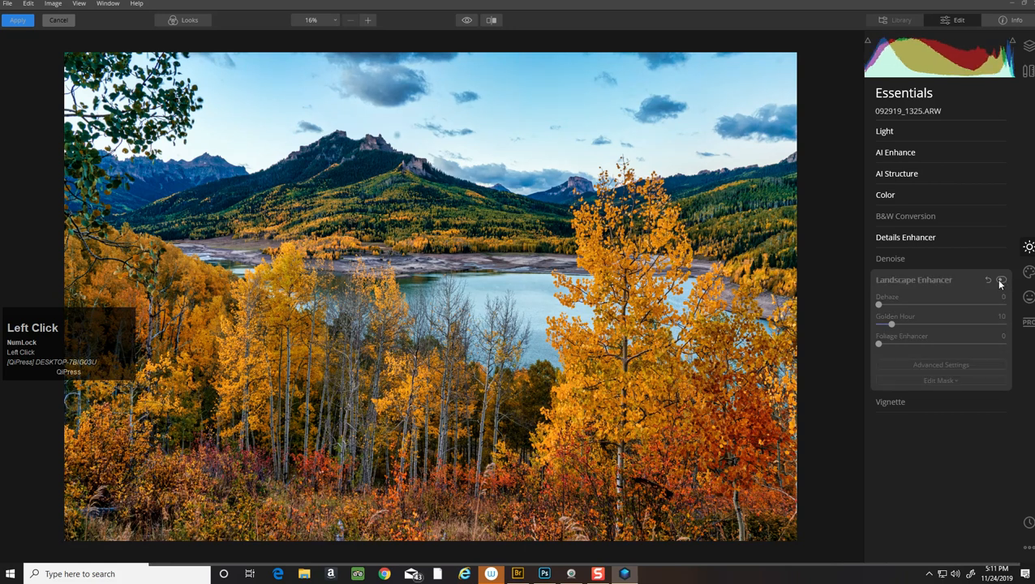
left_click(1001, 281)
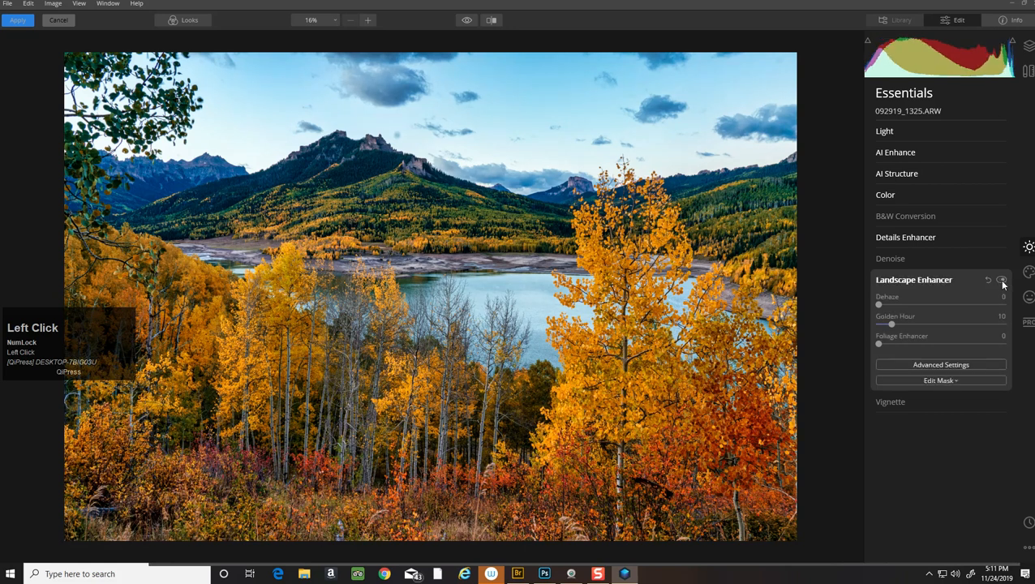
- Try the Foliage Enhancer at 30 and 63 in the Landscape Enhancer
left_click(880, 344)
left_click_drag(880, 344, 916, 344)
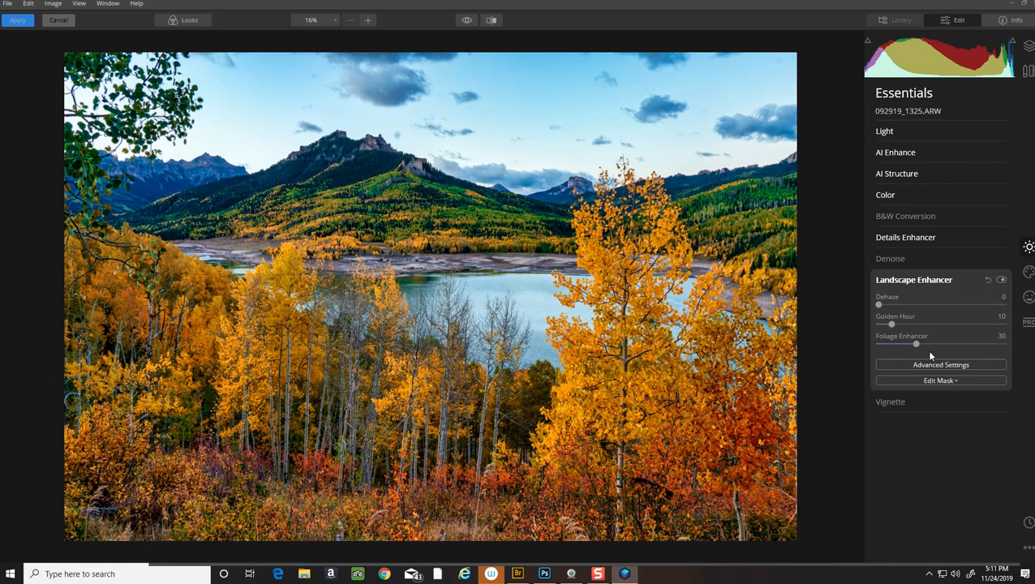
left_click_drag(915, 344, 957, 345)
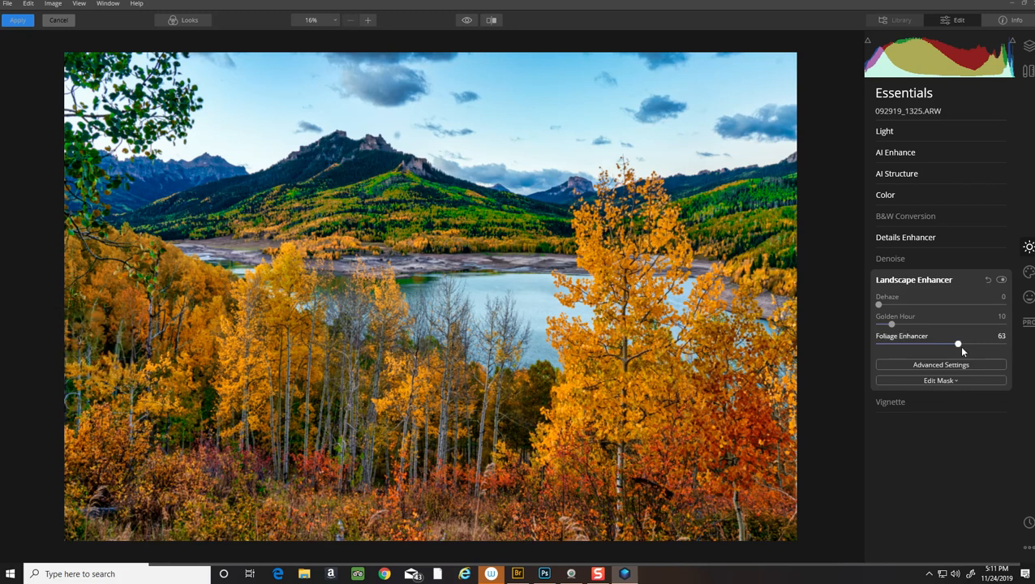
- Return Foliage Enhancer to 0, try Golden Hour at 78, and bring it back down to a low amount
left_click_drag(958, 347, 975, 327)
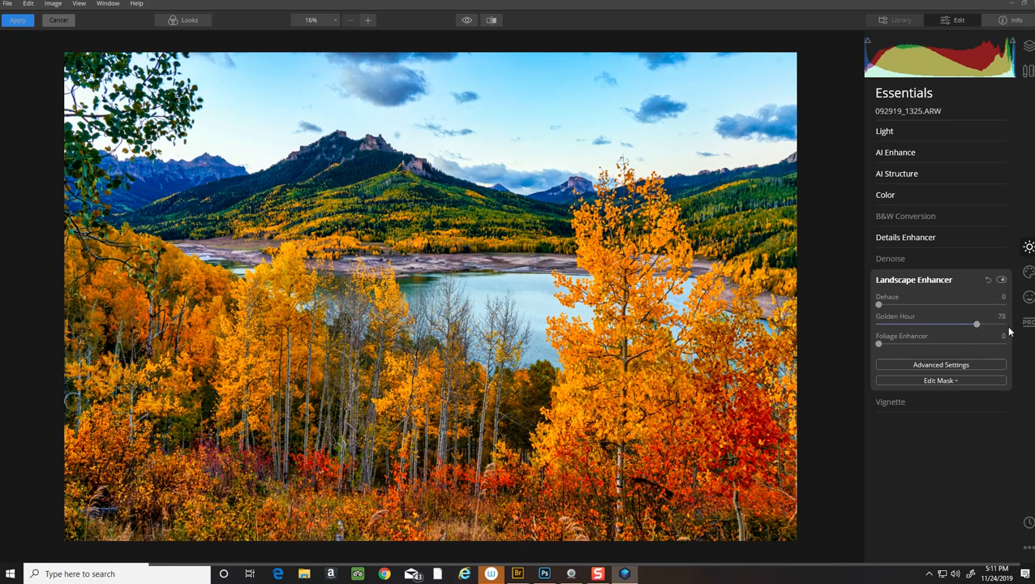
left_click_drag(974, 325, 888, 325)
left_click(912, 279)
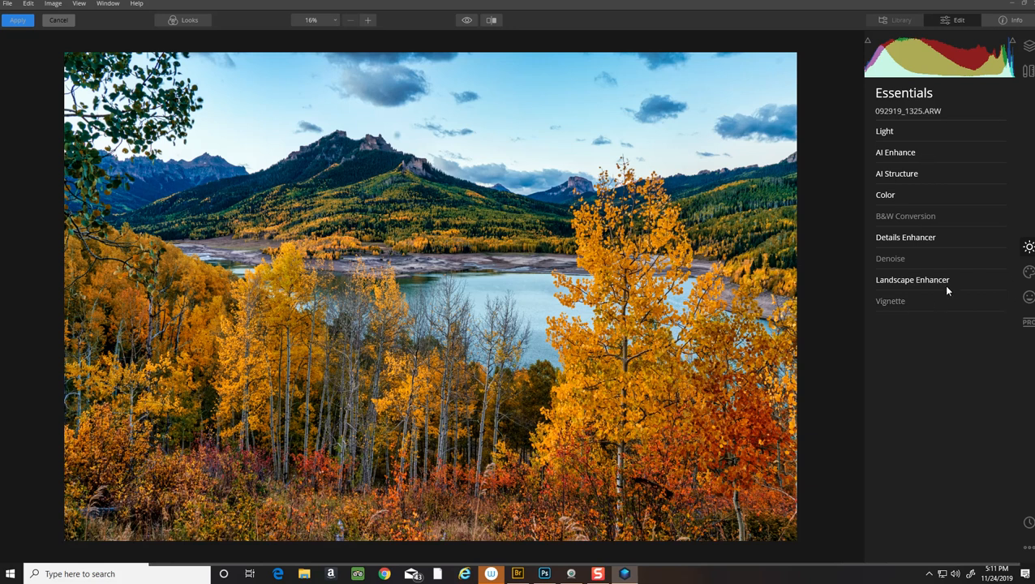
- Replace the sky with Bright Blue Sky 3 using AI Sky Replacement and set Horizon Position to 42
left_click(1028, 273)
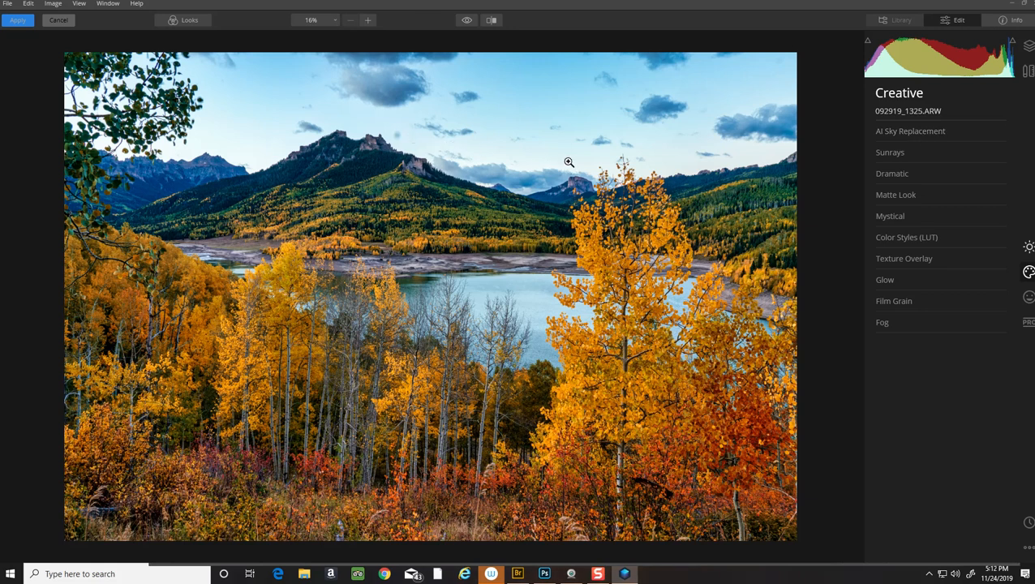
left_click(892, 134)
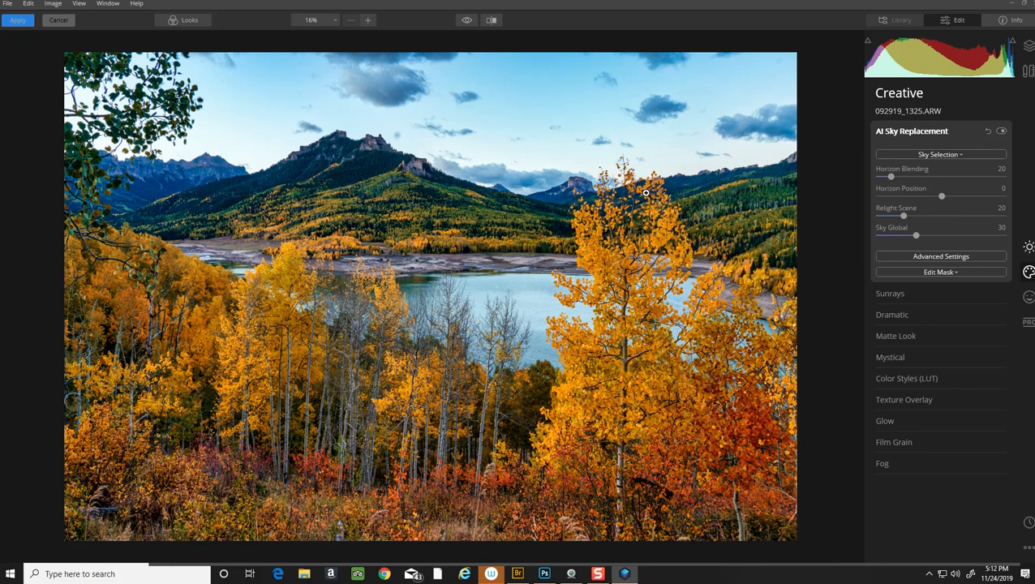
left_click(922, 155)
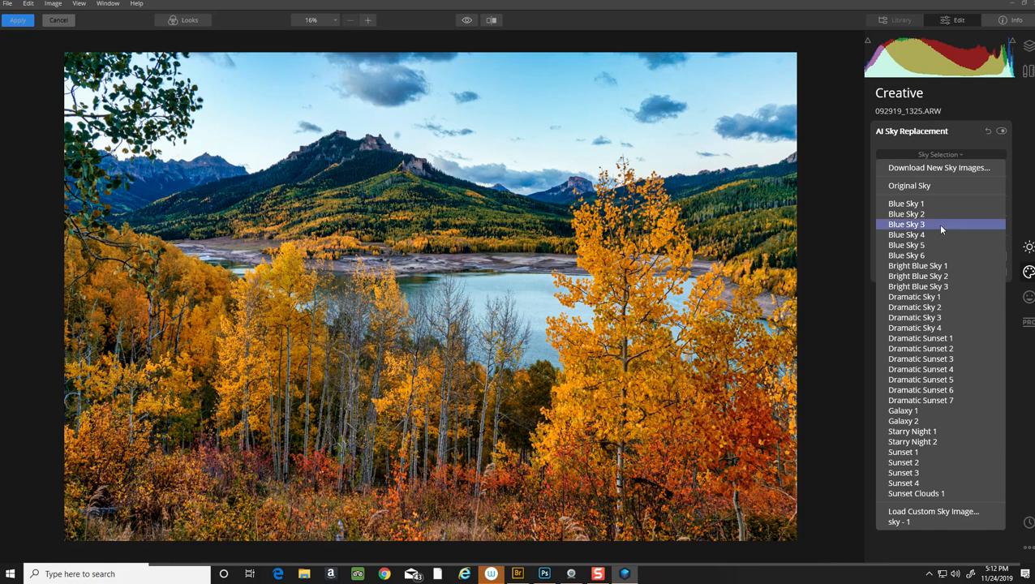
left_click(912, 286)
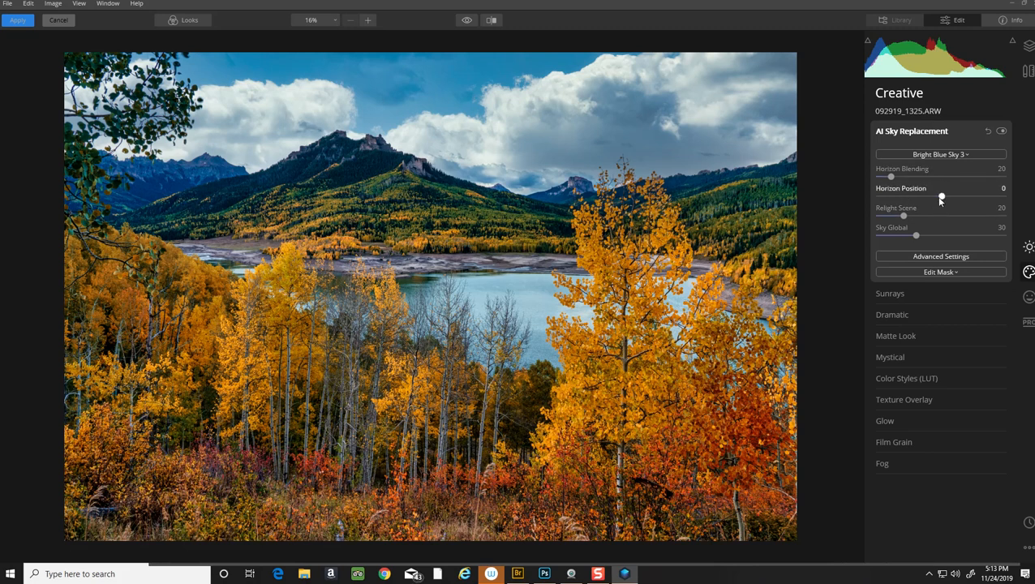
left_click_drag(941, 197, 967, 199)
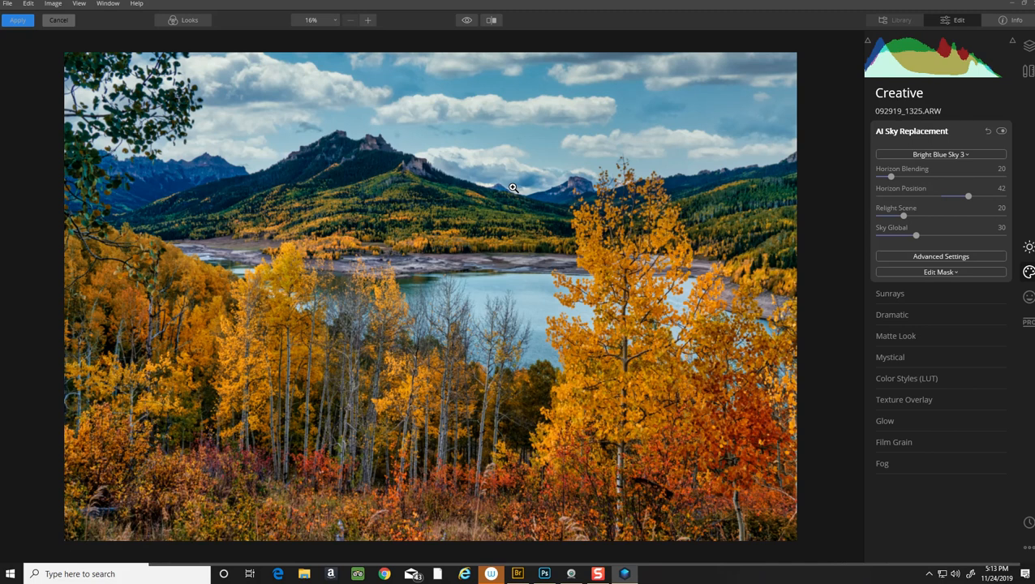
- Set the replaced sky's Horizon Blending to 36, Relight Scene to 17 and Sky Global to 21
left_click_drag(892, 180, 902, 181)
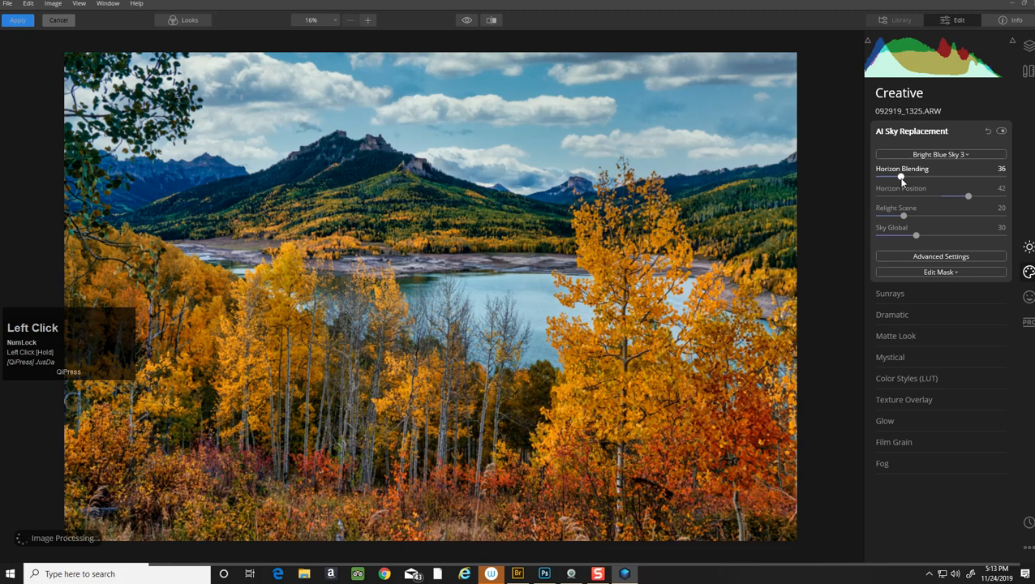
left_click_drag(904, 217, 932, 219)
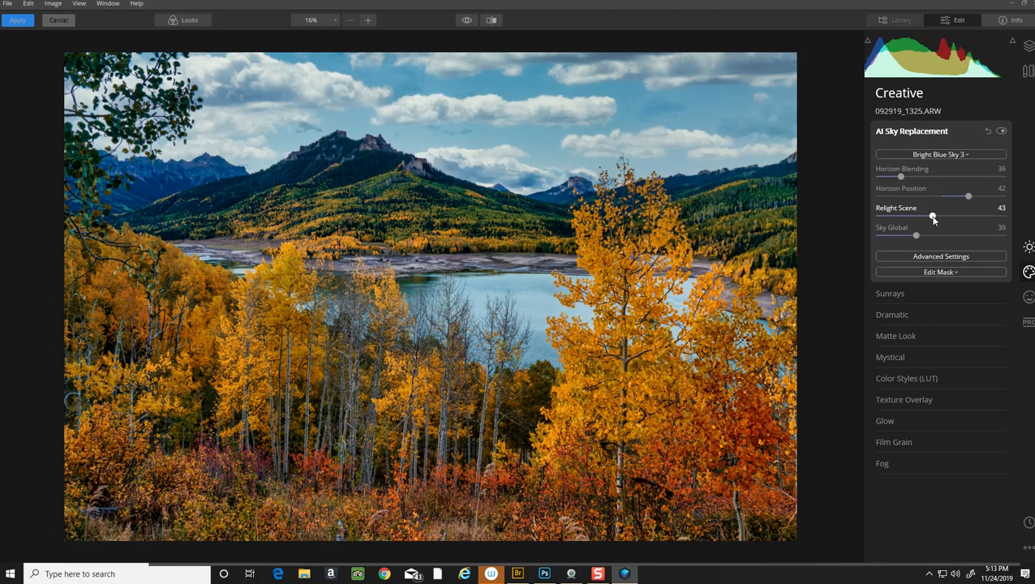
left_click_drag(932, 219, 906, 239)
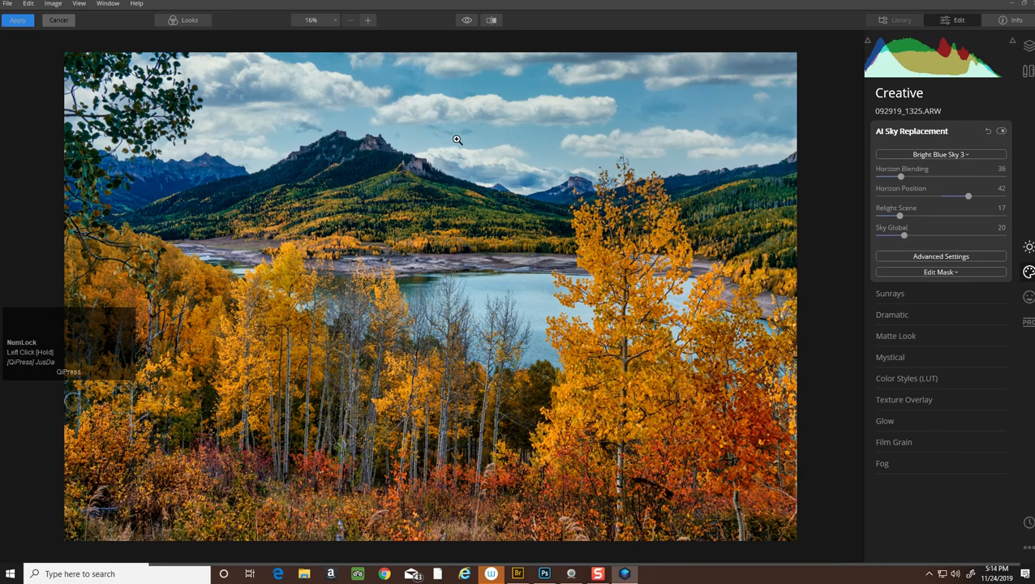
left_click_drag(903, 235, 906, 234)
- Reveal the advanced sky replacement settings, try Sky Global at 71, and set it to 18
left_click(926, 259)
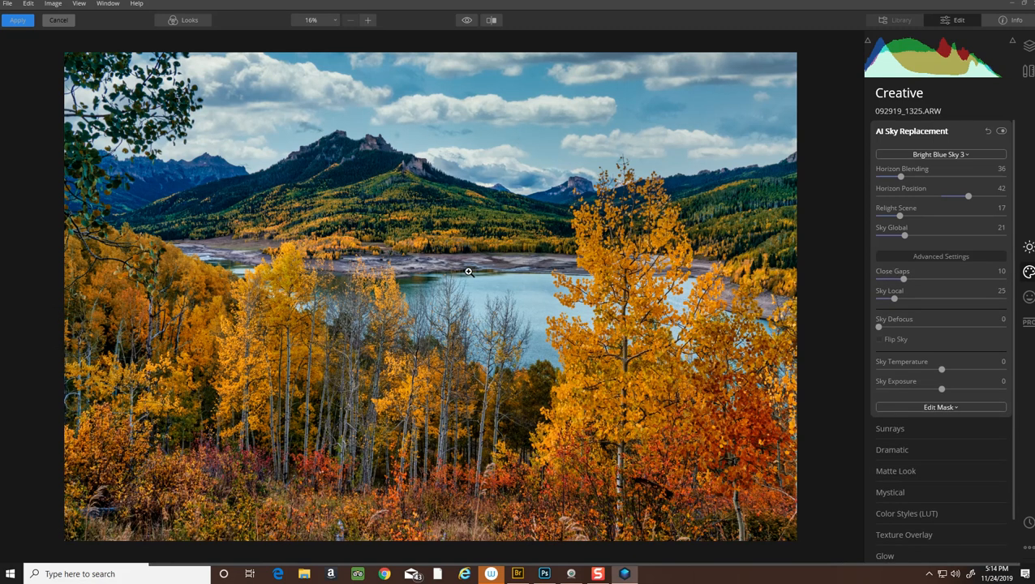
left_click_drag(905, 235, 968, 240)
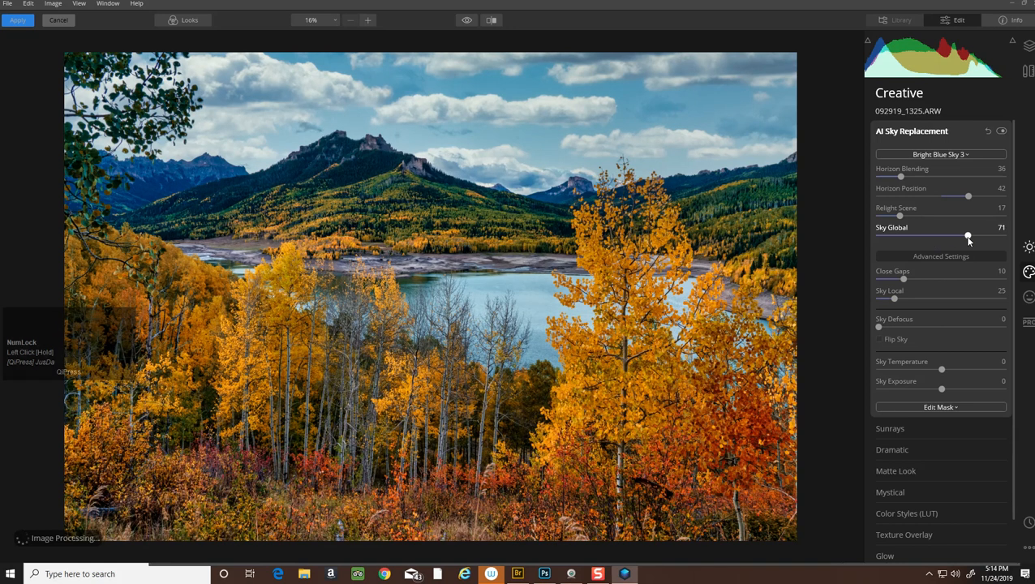
left_click_drag(967, 240, 900, 239)
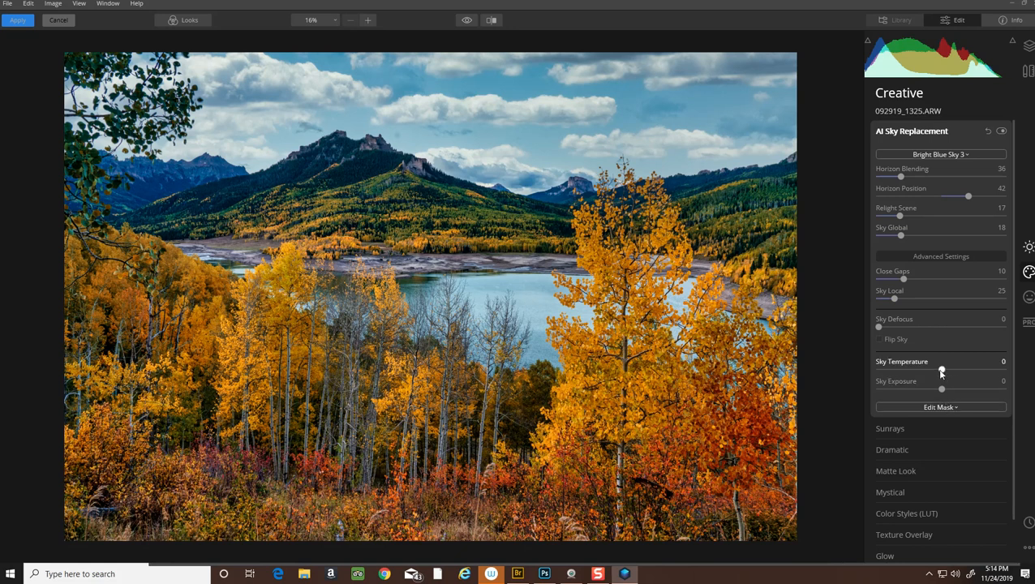
- Set Sky Temperature to -22 and Sky Exposure to -16 for the replaced sky
left_click_drag(942, 371, 929, 370)
left_click_drag(941, 390, 934, 393)
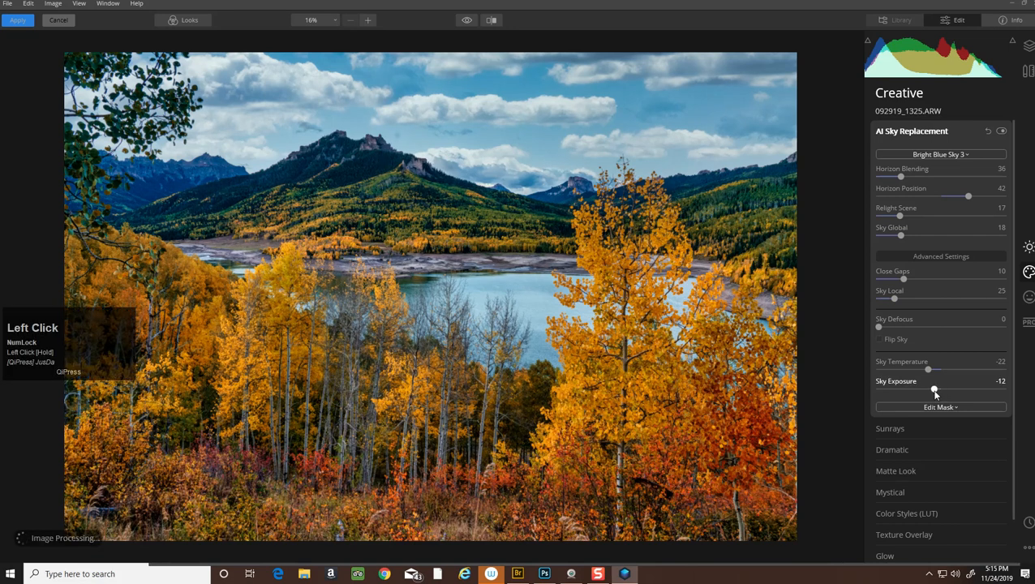
left_click_drag(934, 392, 932, 392)
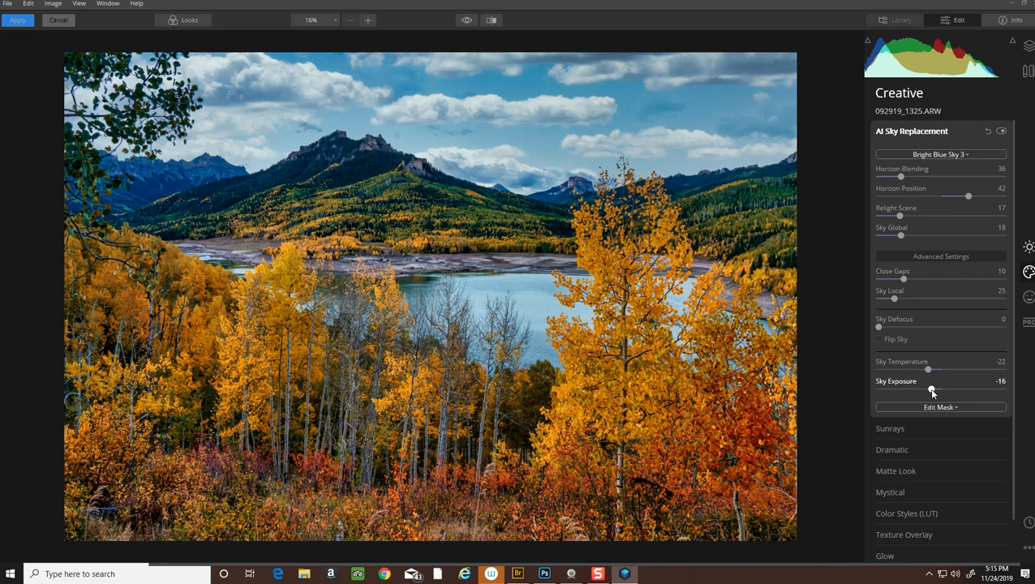
left_click(930, 133)
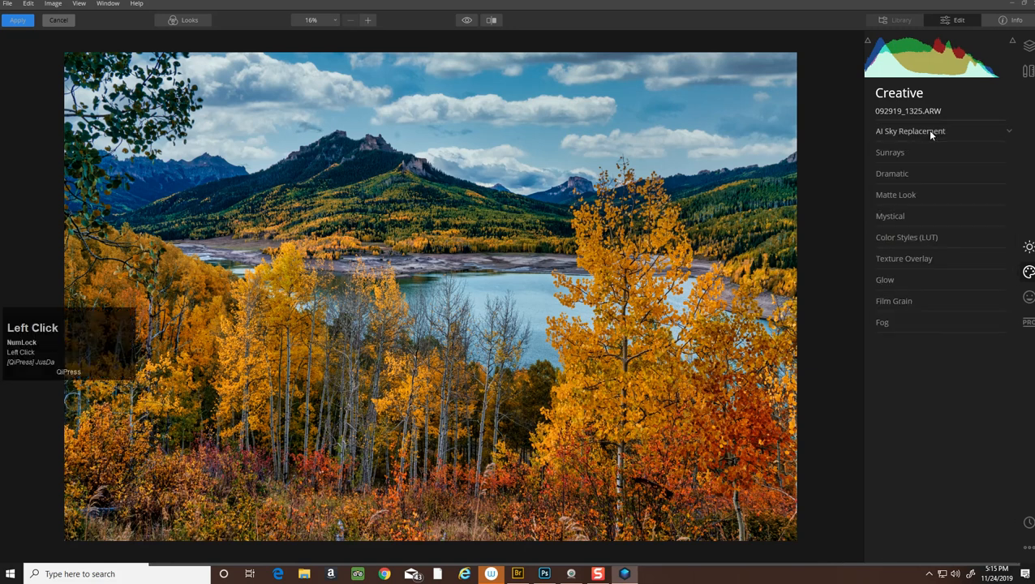
- Try the Dramatic filter with an Amount of 36, and return the Amount to 0
left_click(910, 180)
left_click_drag(894, 199, 925, 199)
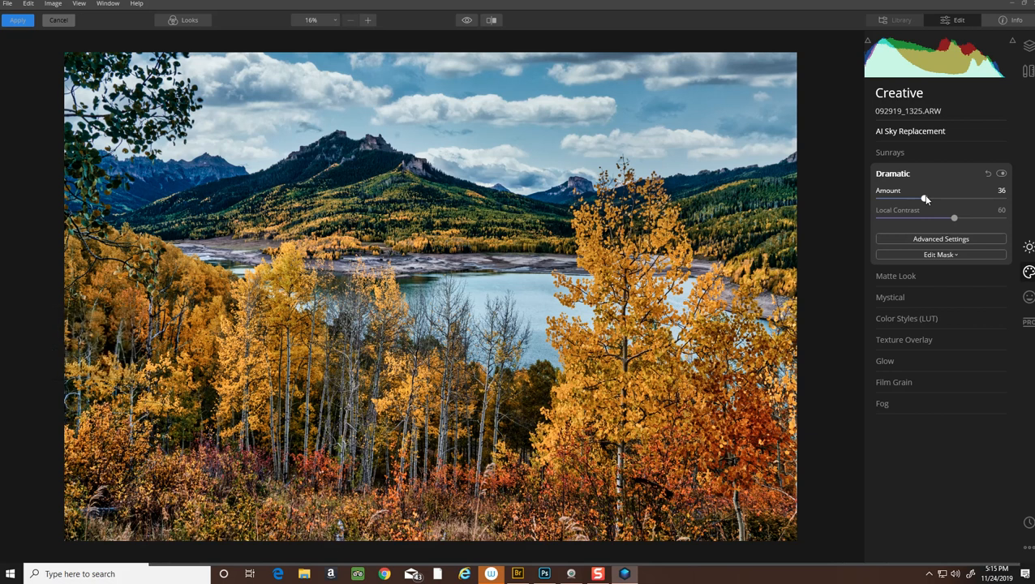
left_click_drag(926, 200, 925, 199)
left_click_drag(904, 199, 876, 198)
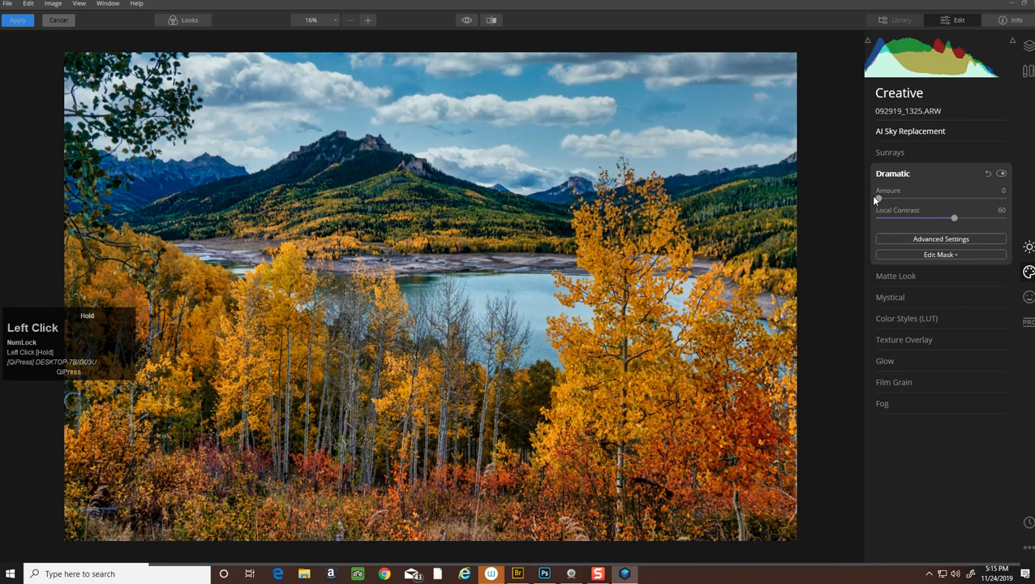
left_click(889, 177)
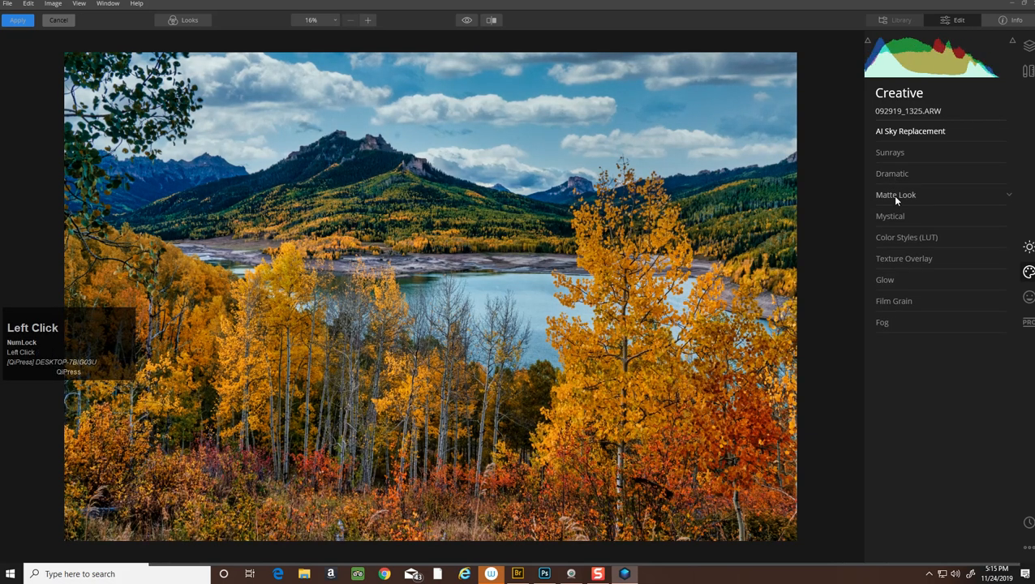
- Try raising the Matte Look Amount, and return it to 0
left_click(893, 196)
left_click_drag(879, 220, 922, 221)
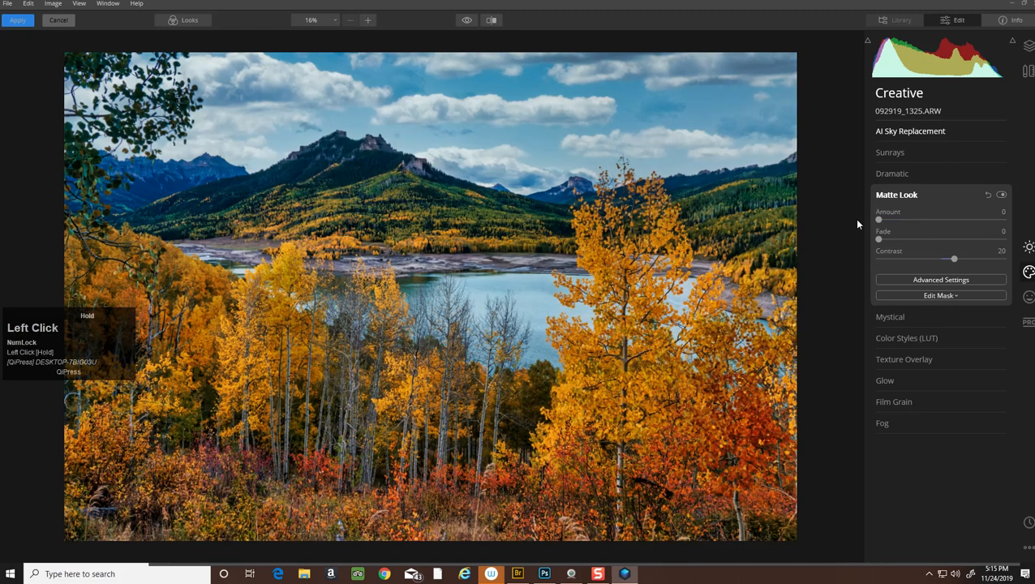
left_click(901, 194)
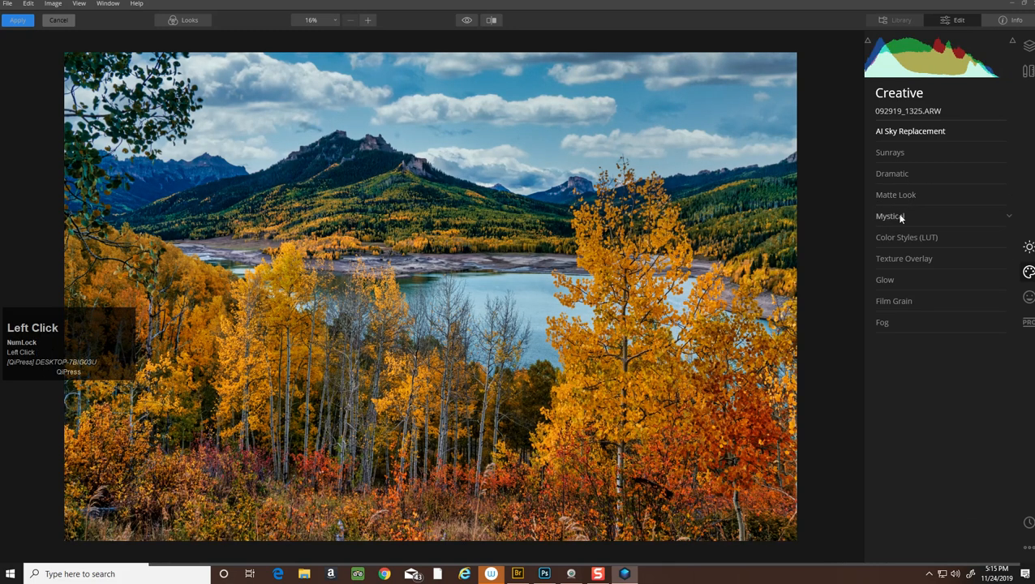
- Set the Mystical filter's Amount to 9 and Shadows to 22
left_click(900, 217)
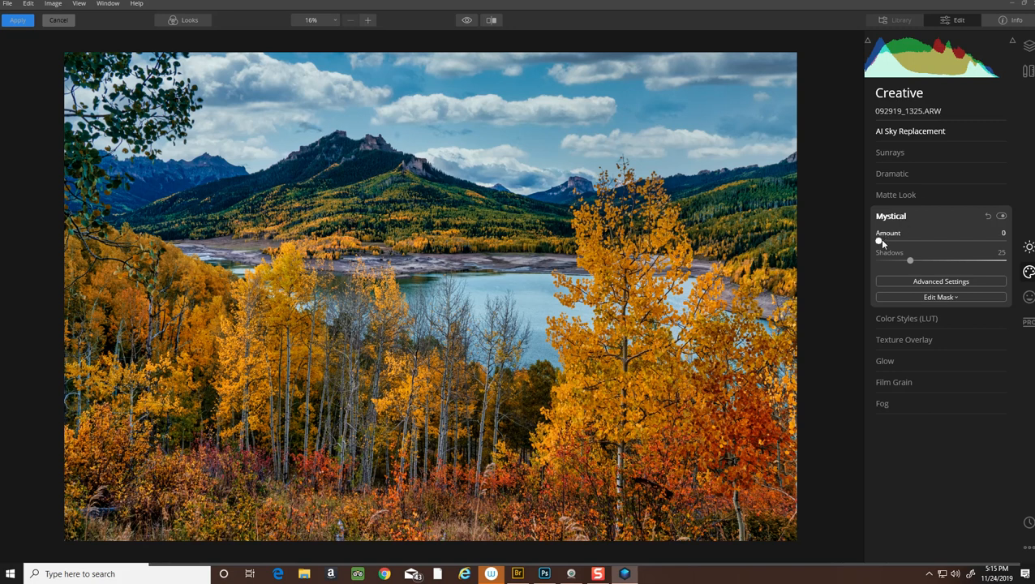
left_click_drag(879, 241, 891, 241)
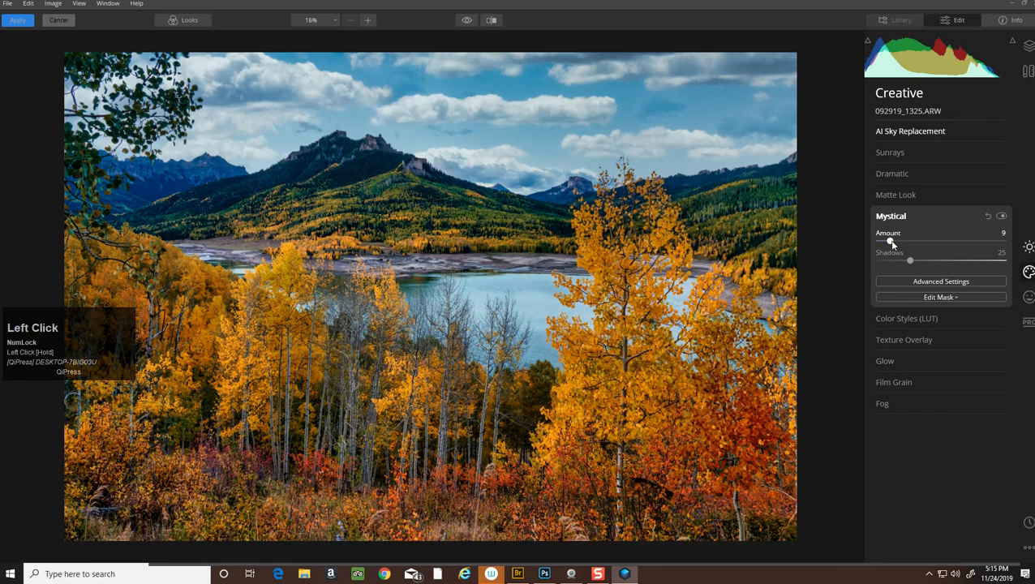
left_click_drag(889, 241, 892, 242)
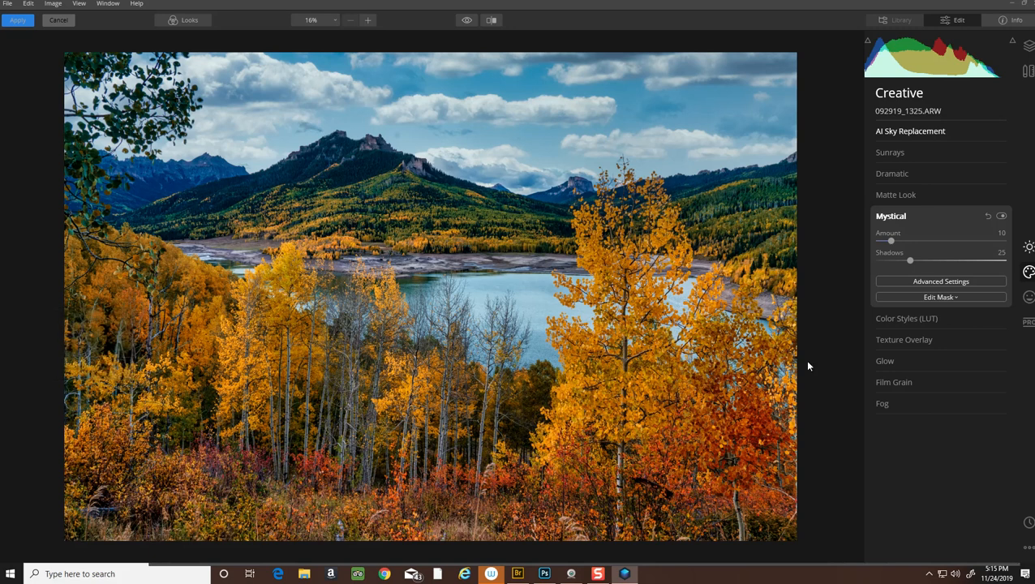
left_click_drag(890, 241, 908, 263)
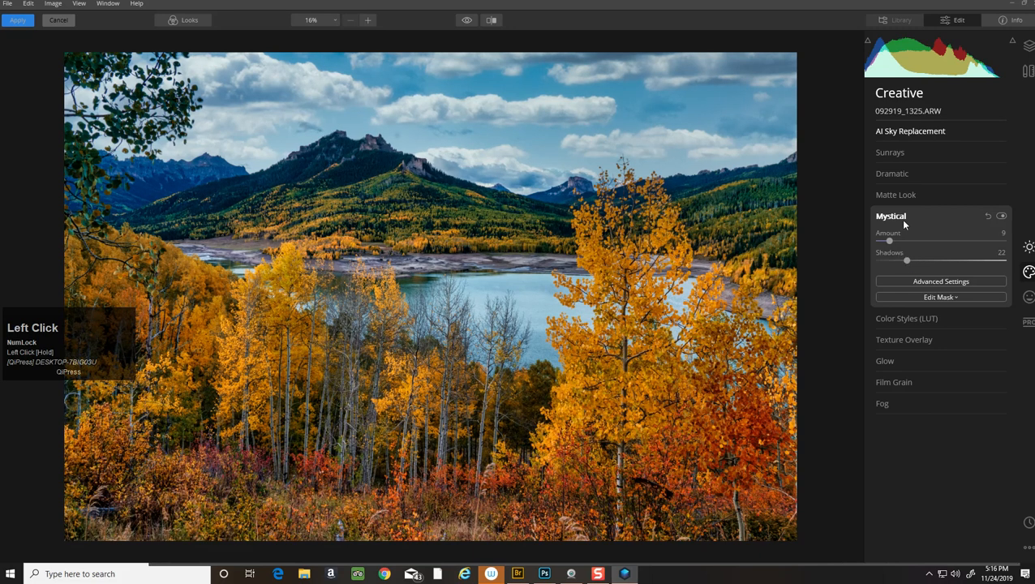
- Compare the photo with and without the Mystical filter, leaving the filter switched on
left_click(999, 218)
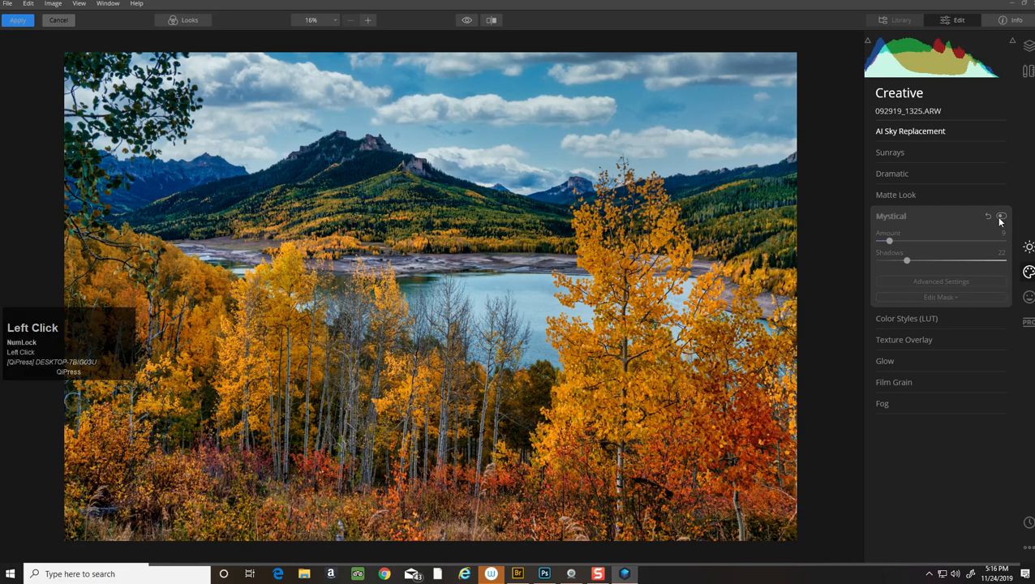
left_click(1001, 218)
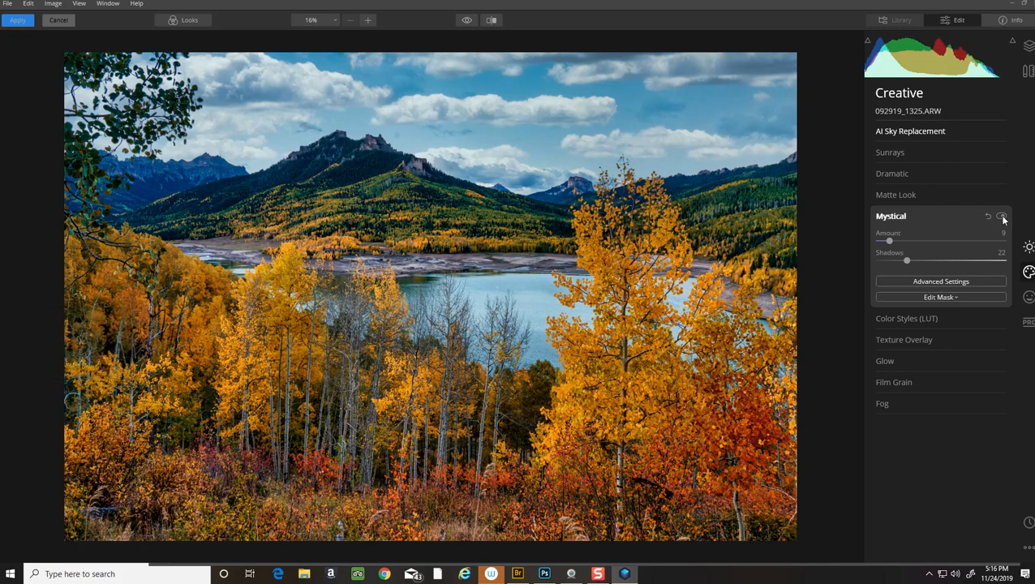
left_click(922, 216)
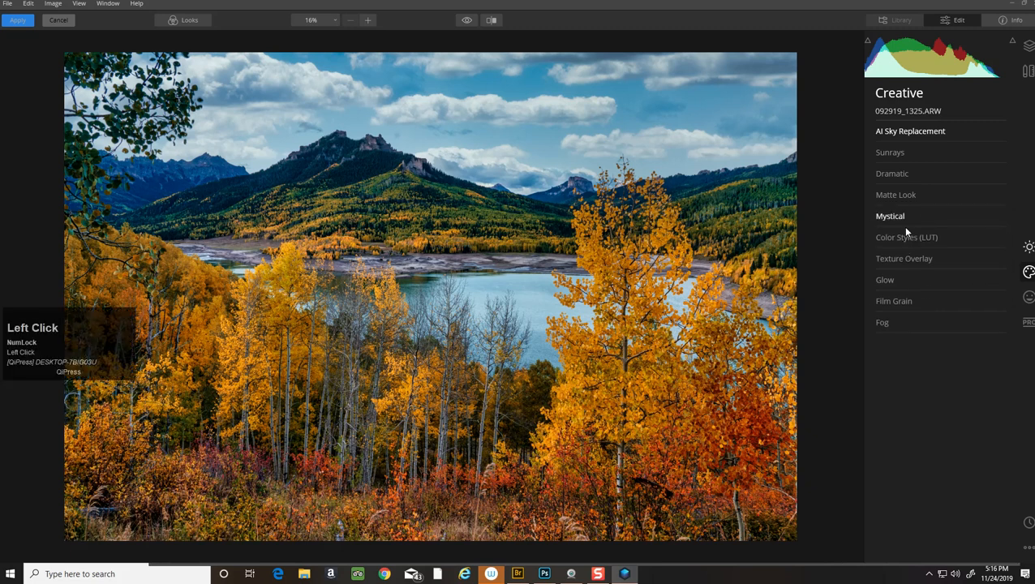
- Set the Glow filter to the Soft Glow type with an Amount of 13 and Brightness of -11
left_click(886, 279)
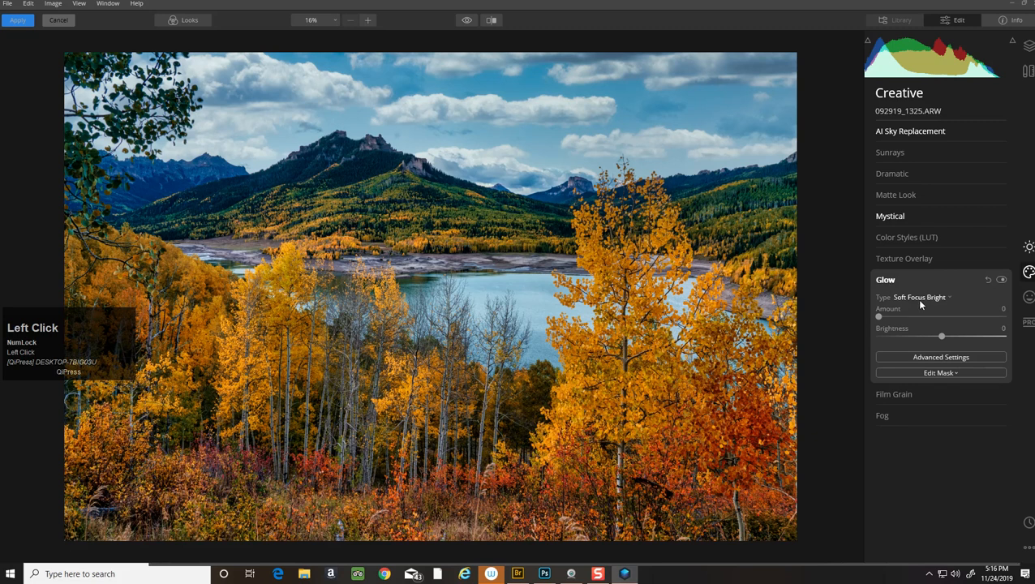
left_click(919, 296)
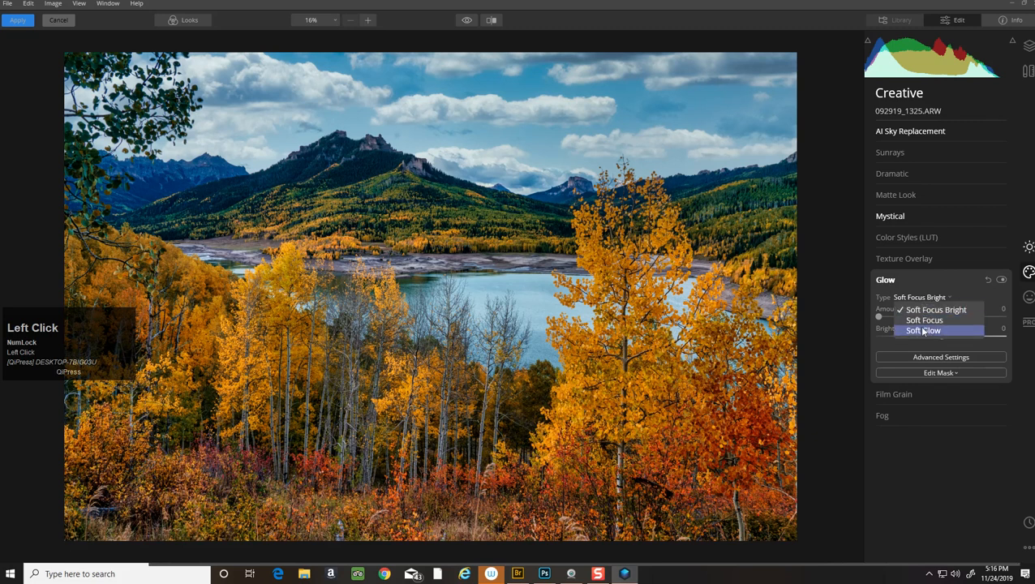
left_click(922, 329)
mouse_move(880, 319)
left_mouse_down()
mouse_move(934, 338)
mouse_move(894, 318)
left_mouse_up()
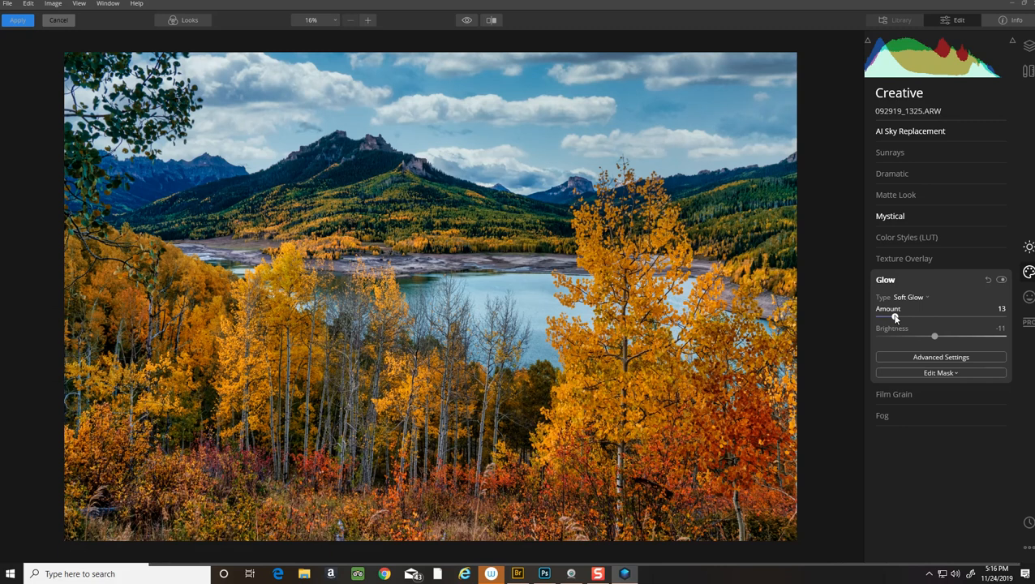
left_click(929, 276)
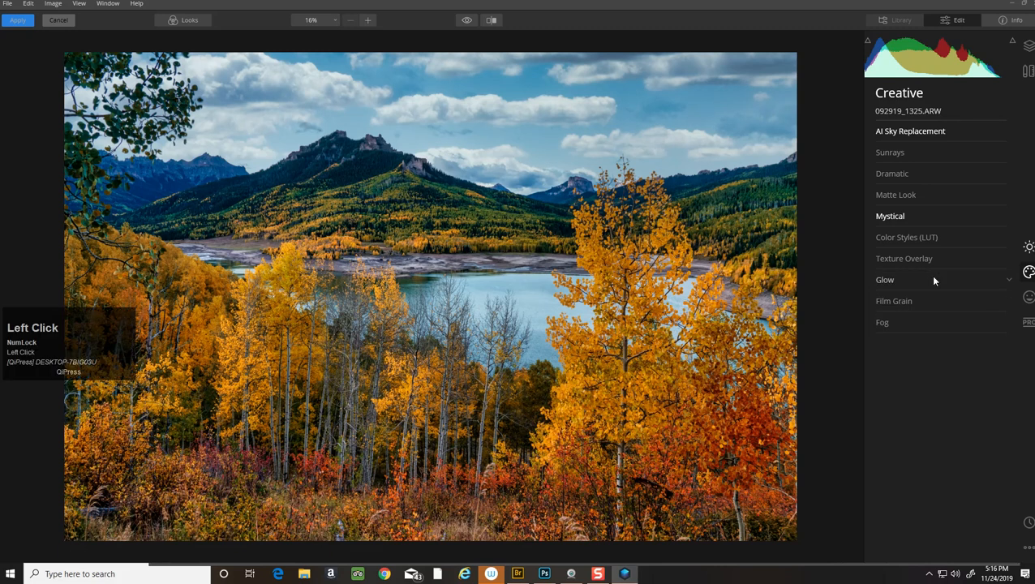
- Look over the Portrait and Professional filter sets, and apply the Luminar edits to the photo in Photoshop
left_click(1027, 297)
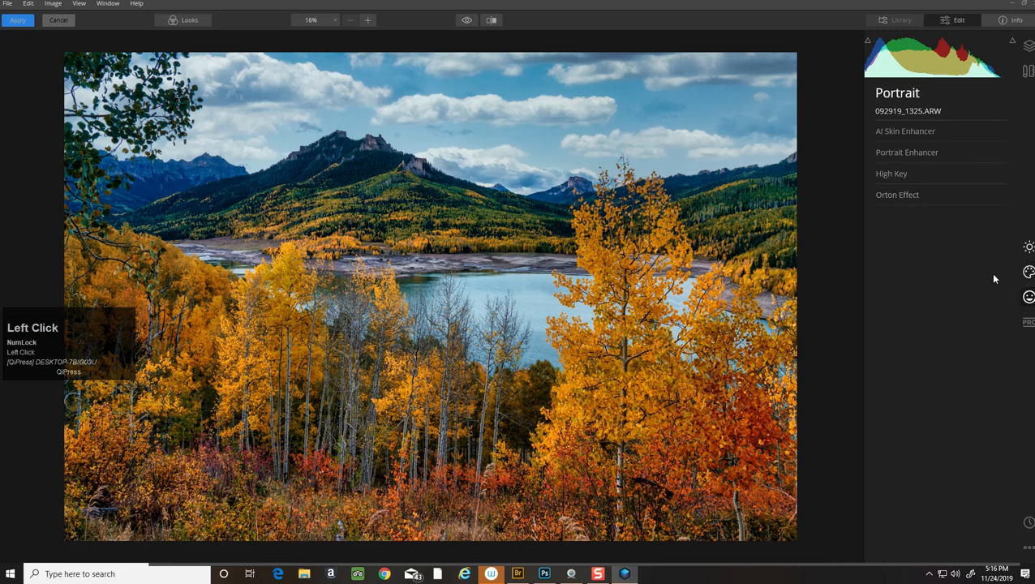
left_click(1026, 321)
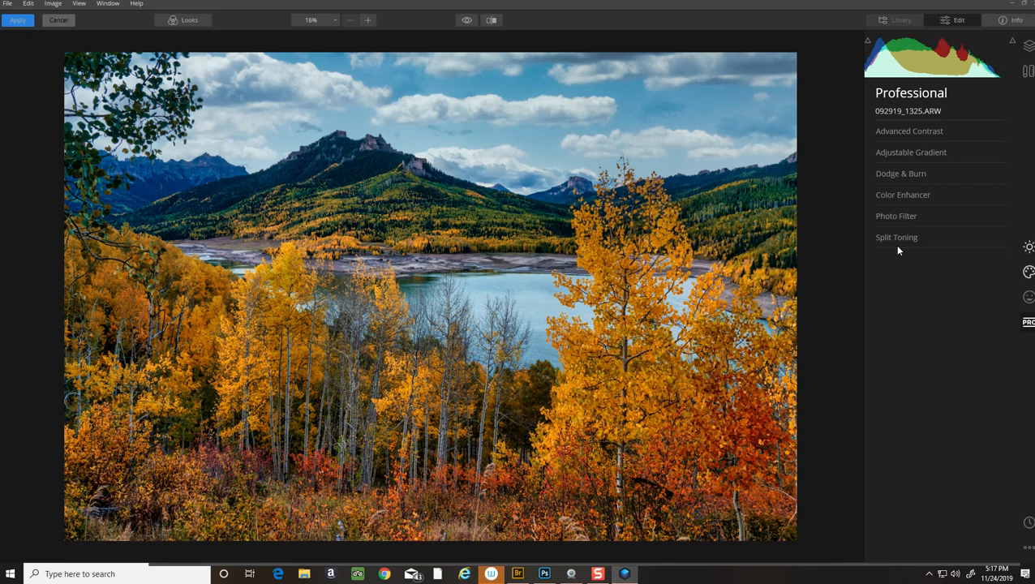
left_click(27, 22)
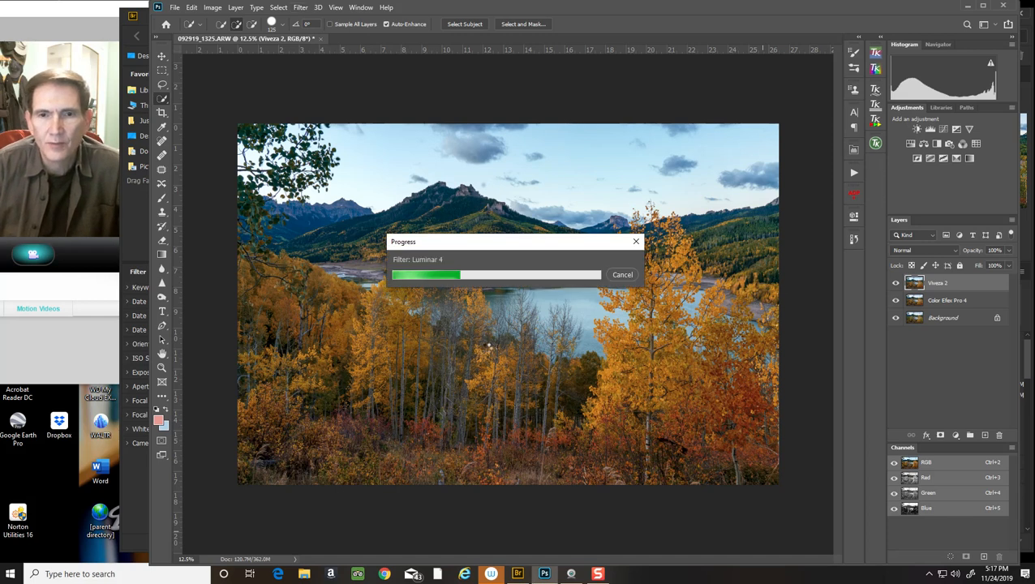
left_click(476, 244)
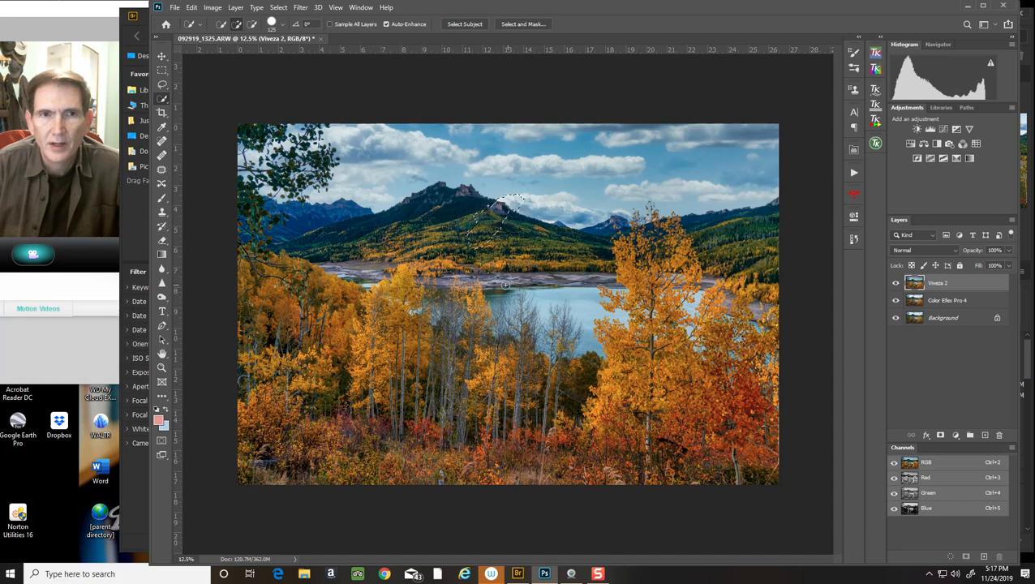
left_click(278, 7)
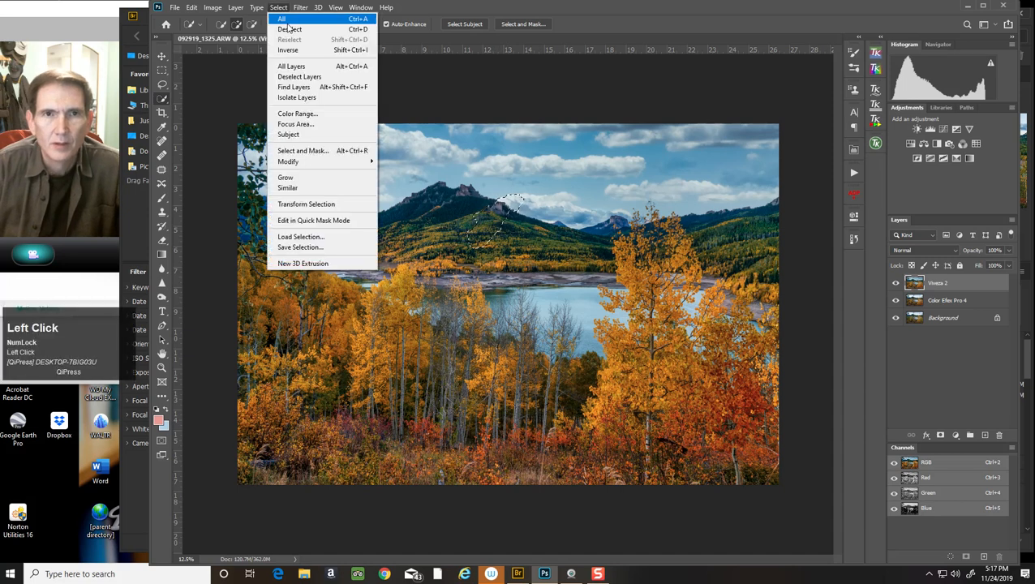
left_click(284, 19)
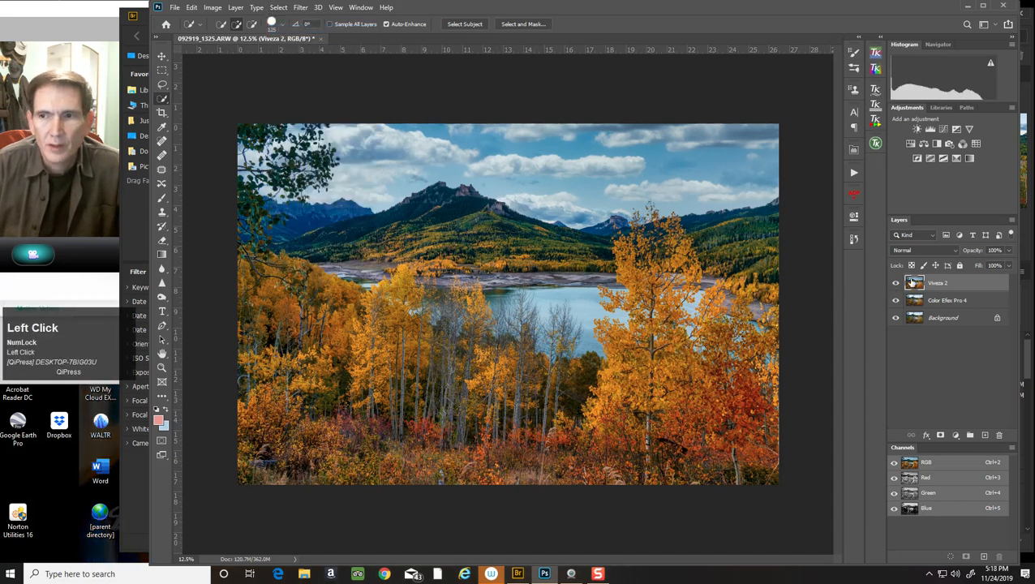
- Compare the photo before and after the Luminar 4 edit using the history states, ending on the Luminar 4 state
left_click(853, 238)
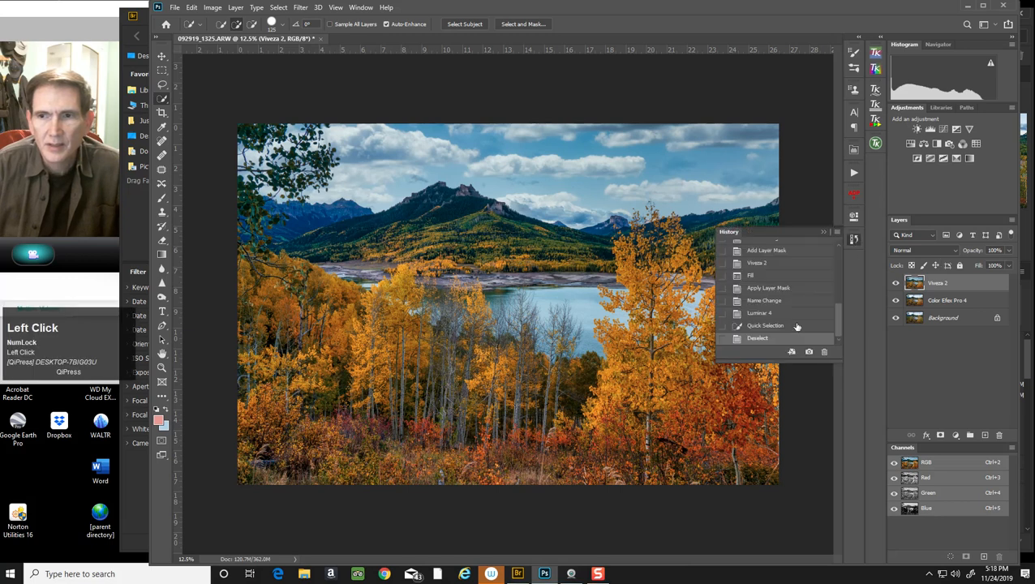
left_click(839, 319)
left_click(824, 233)
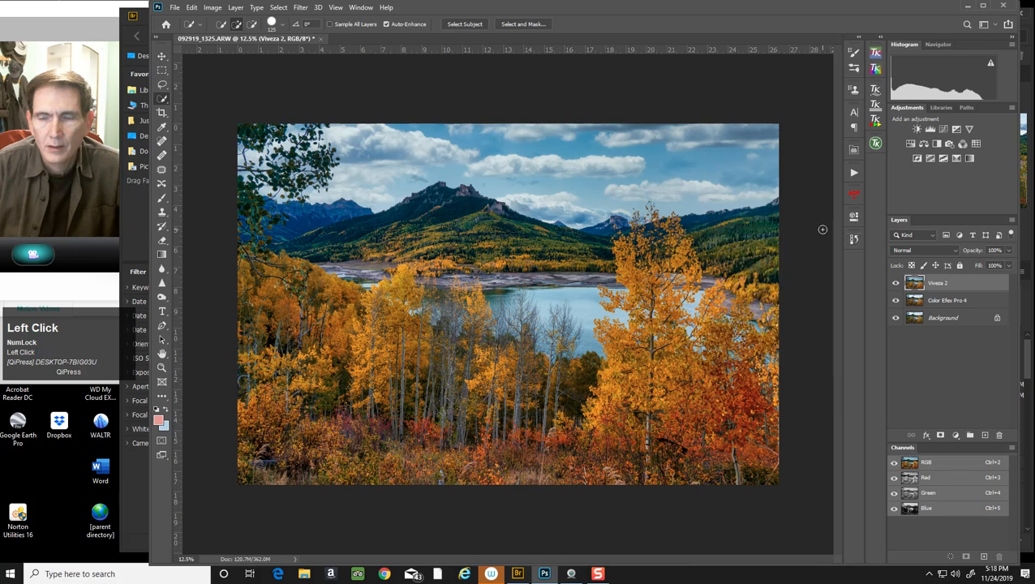
left_click(854, 238)
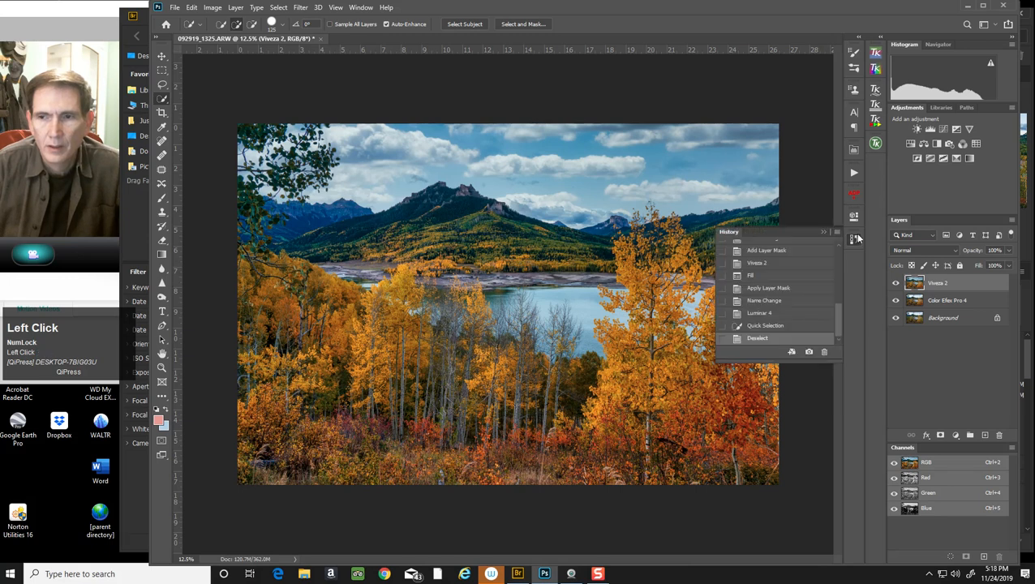
left_click(794, 301)
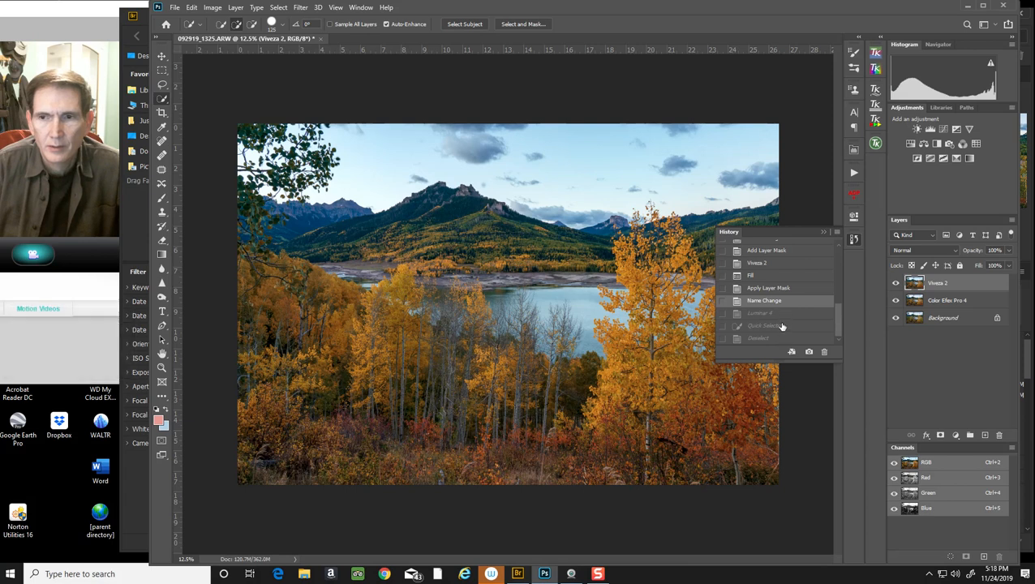
left_click(781, 318)
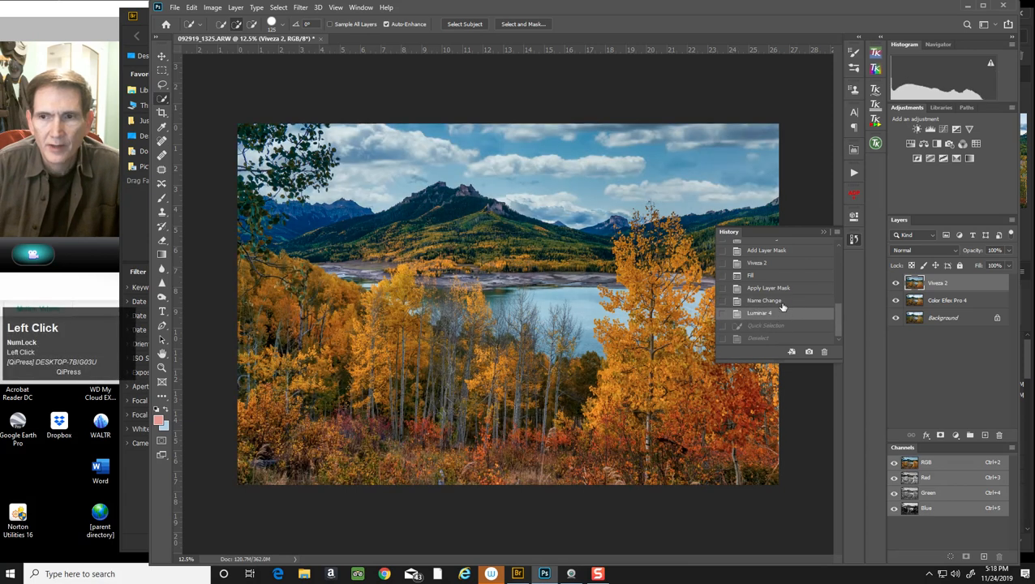
left_click(781, 301)
left_click(783, 317)
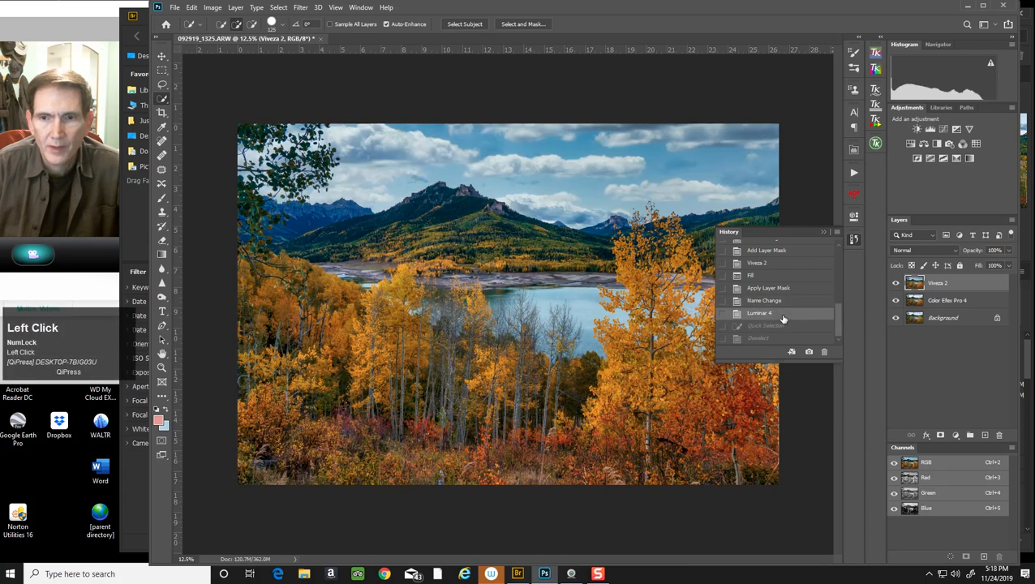
left_click(820, 232)
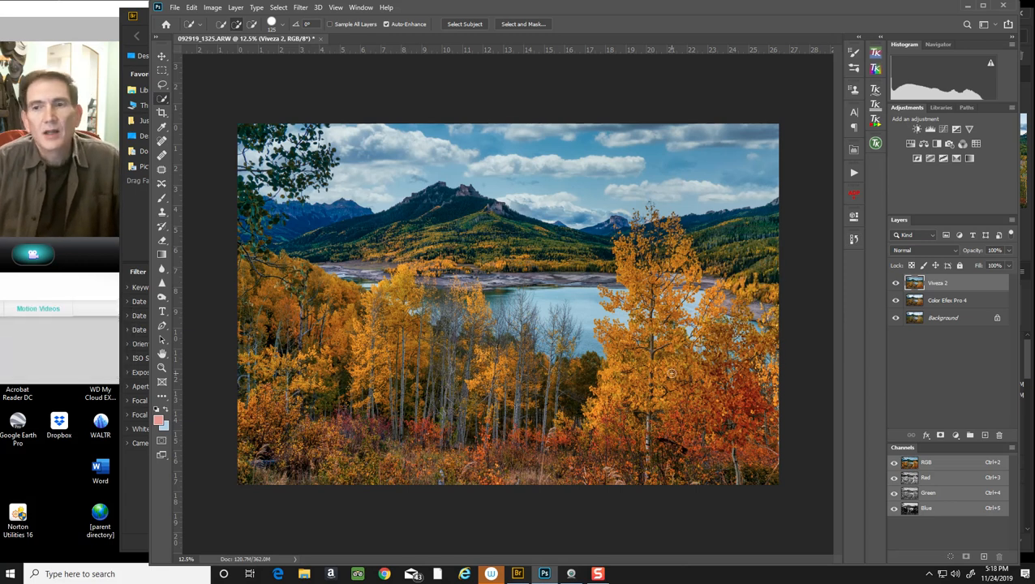
- Flatten the image and reopen it in the Luminar 4 filter
left_click(235, 8)
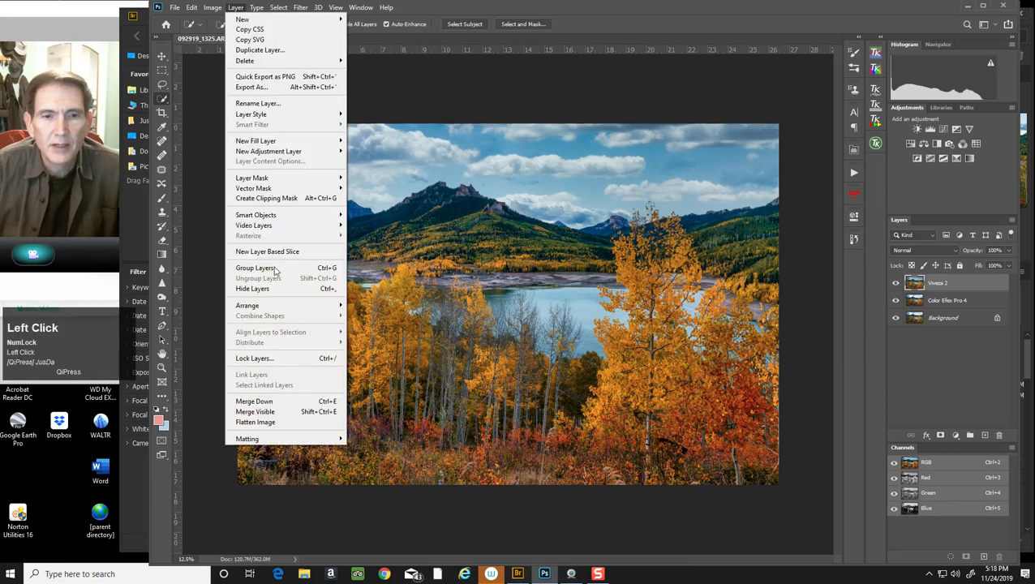
left_click(284, 422)
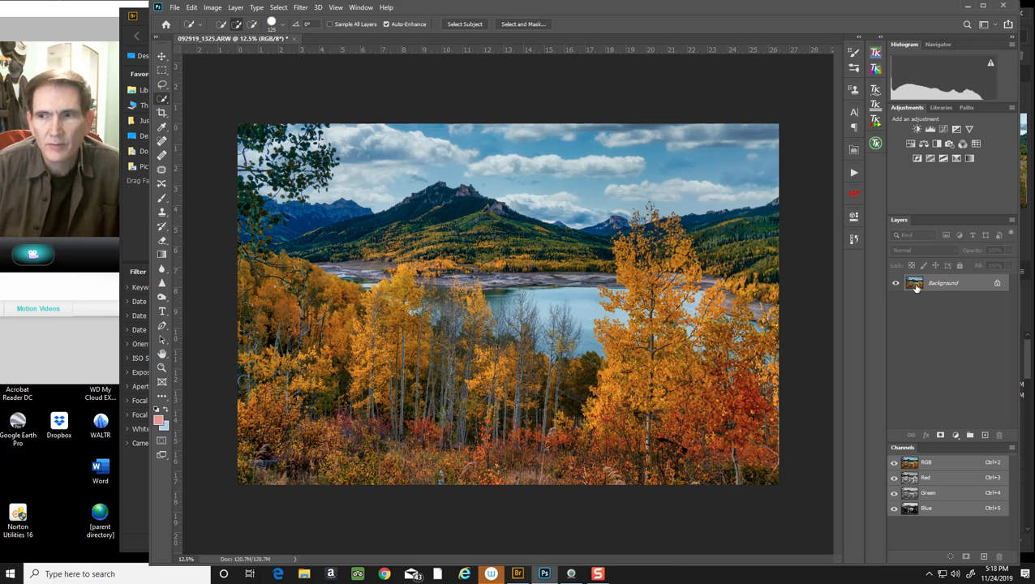
left_click(300, 7)
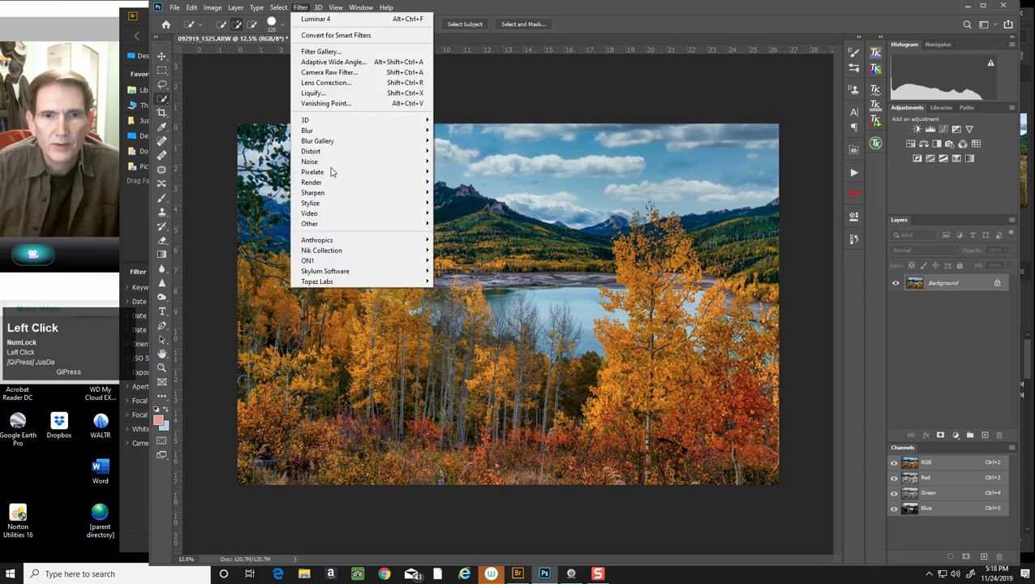
mouse_move(327, 270)
left_click(453, 274)
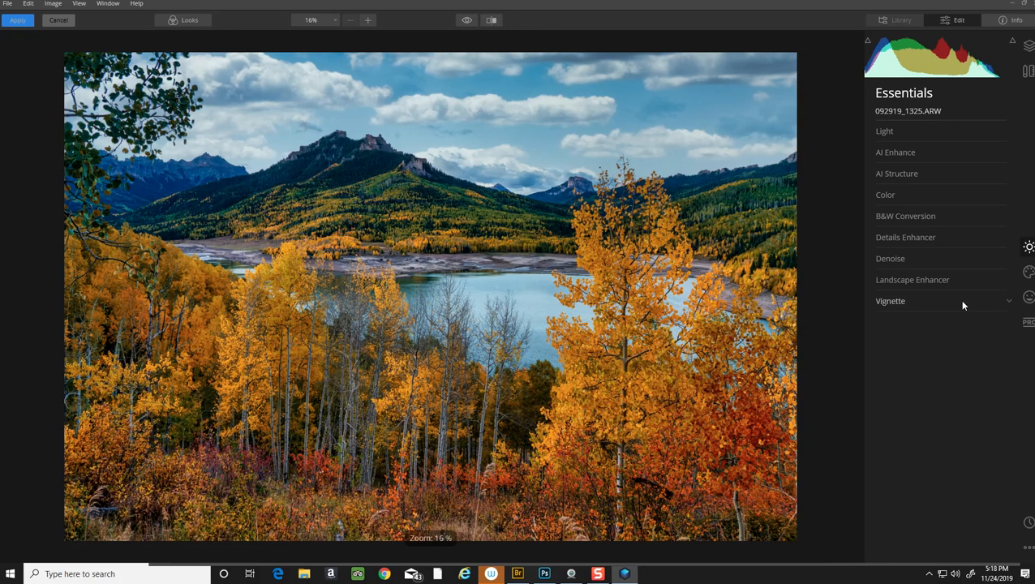
- In the Essentials Vignette filter, choose the far lakeshore near the middle of the photo as the vignette's subject
left_click(962, 302)
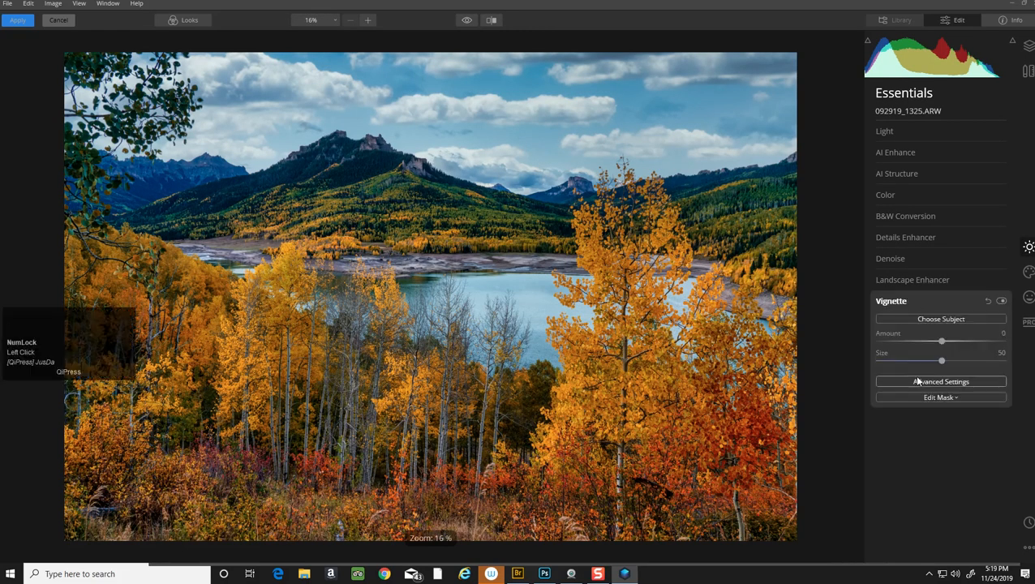
left_click(942, 318)
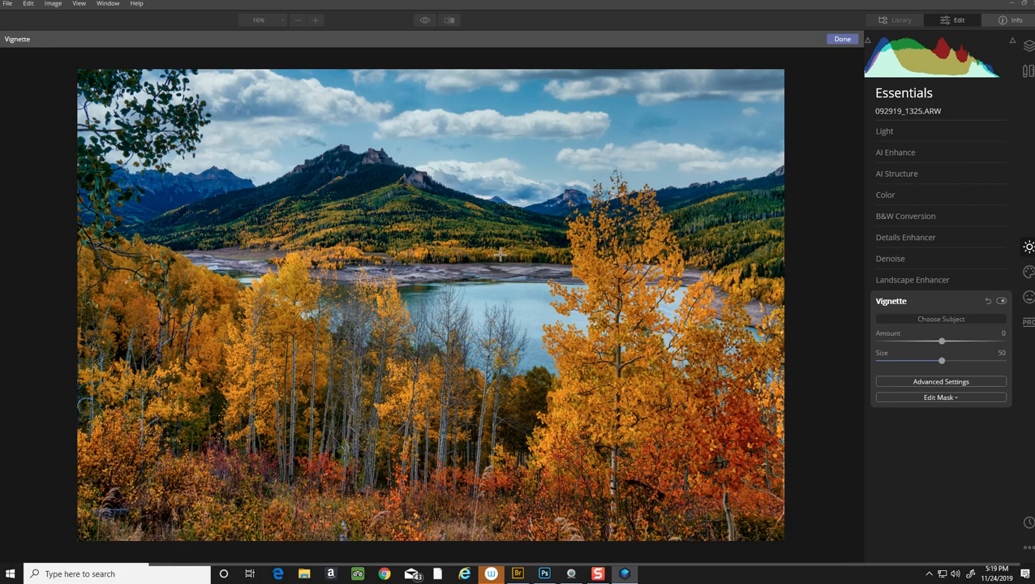
left_click(500, 254)
left_click(499, 254)
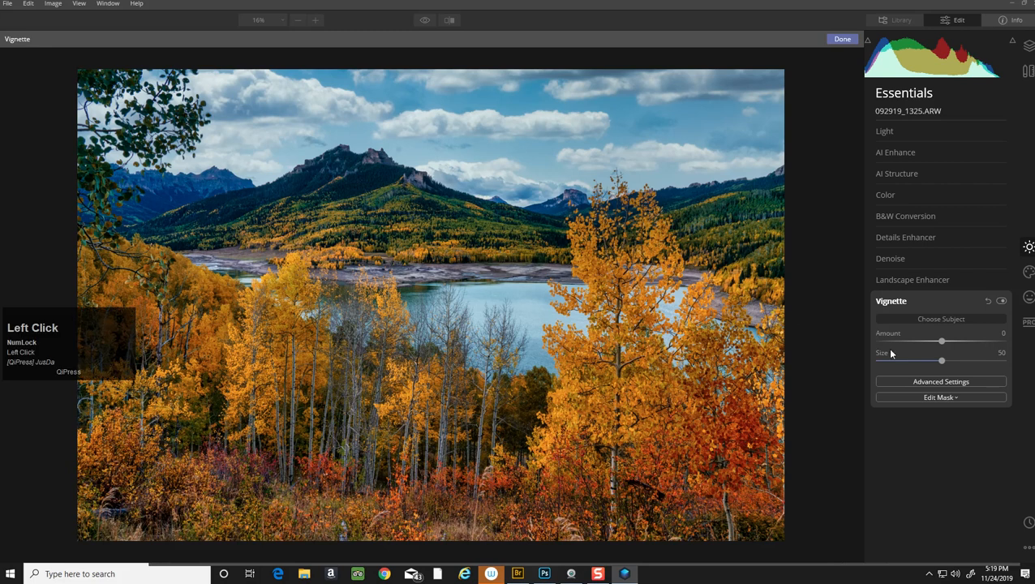
- Set the vignette's Amount to -46, Size to 45 and Inner Light to 10
left_click_drag(942, 345, 859, 336)
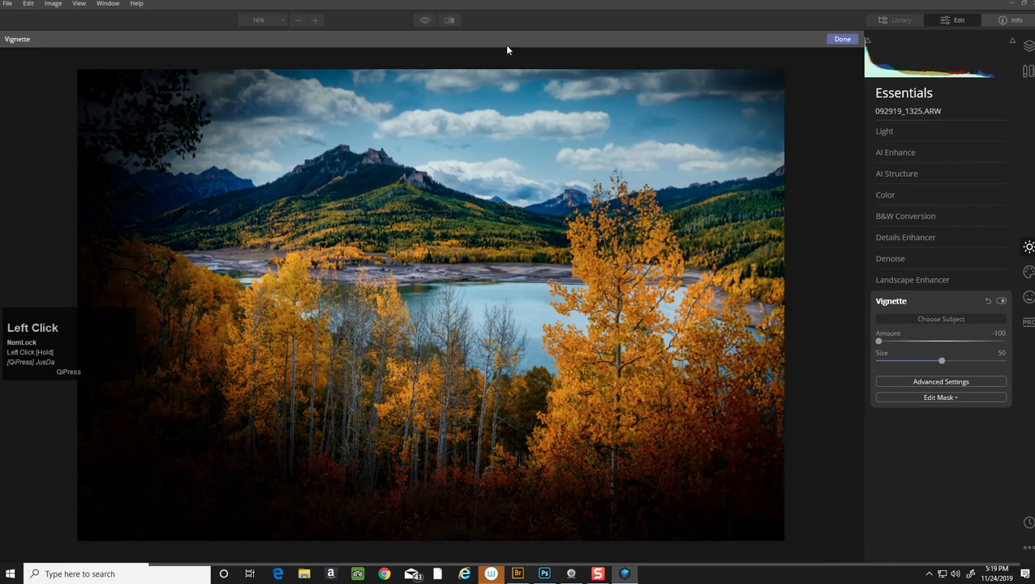
left_click_drag(878, 341, 912, 342)
left_click(932, 381)
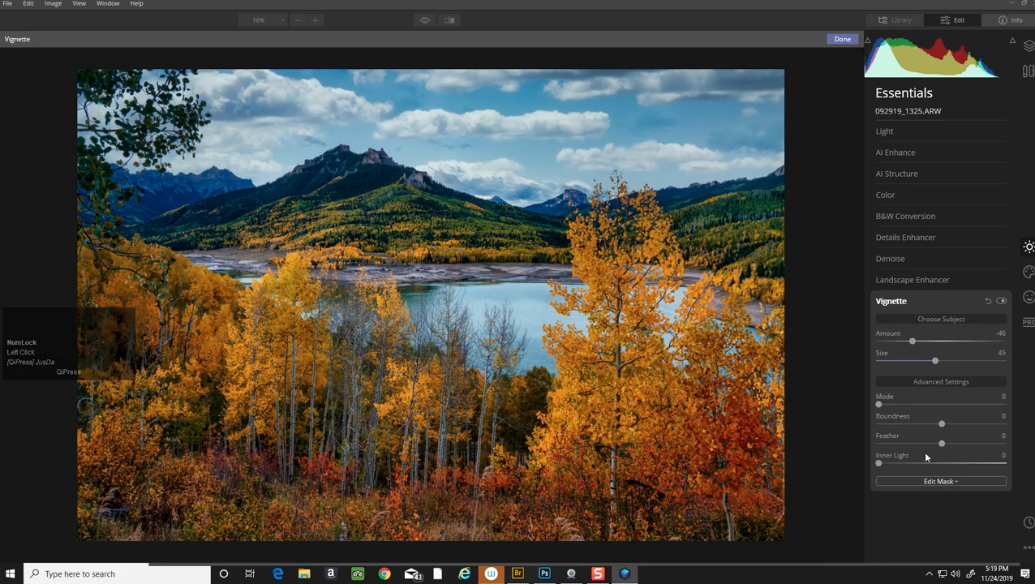
left_click_drag(881, 460, 891, 466)
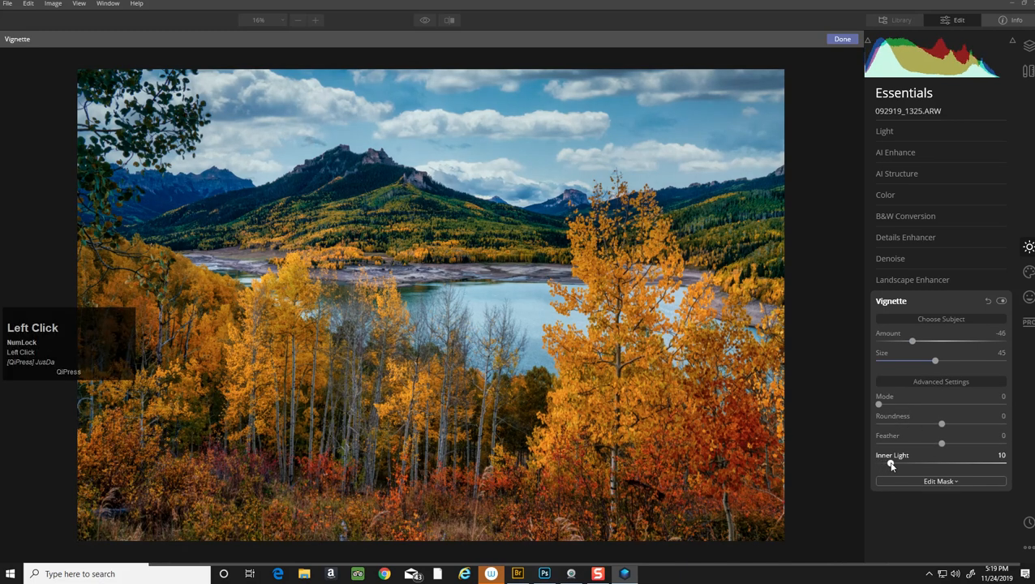
- Compare the photo with and without the Vignette filter several times, leaving the filter switched on
left_click(1000, 302)
left_click(1001, 301)
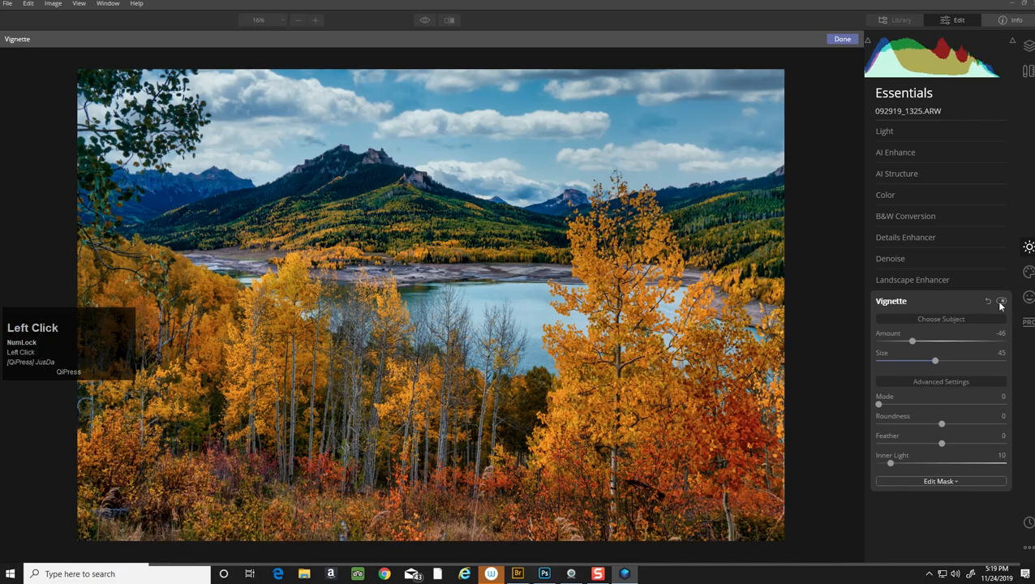
left_click(1001, 301)
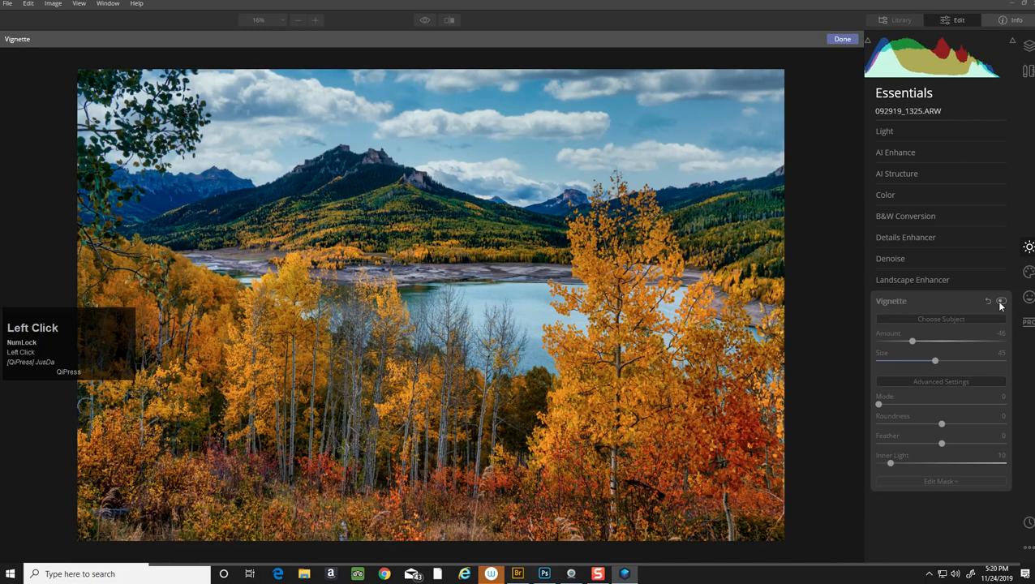
left_click(1000, 302)
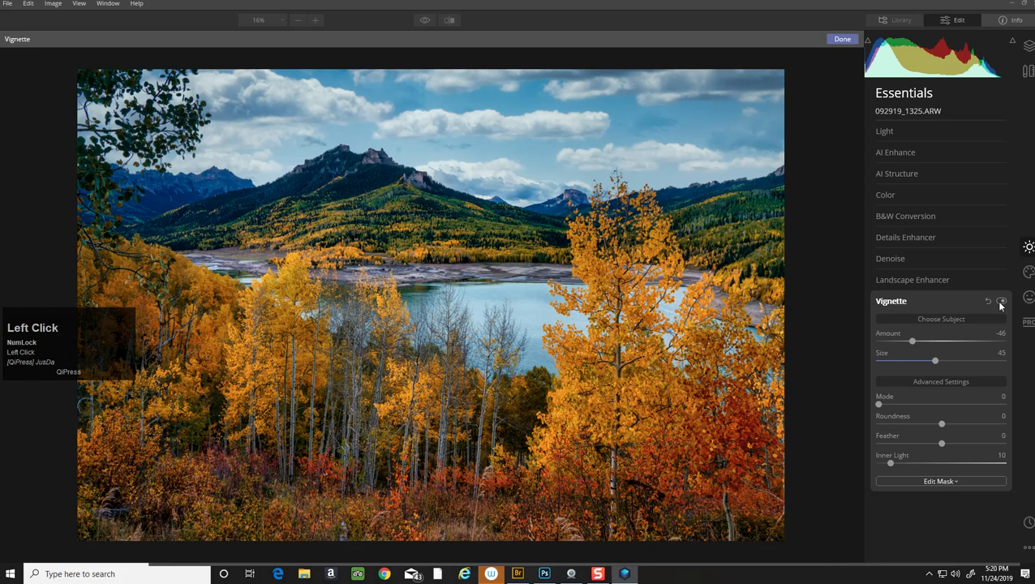
left_click(1001, 301)
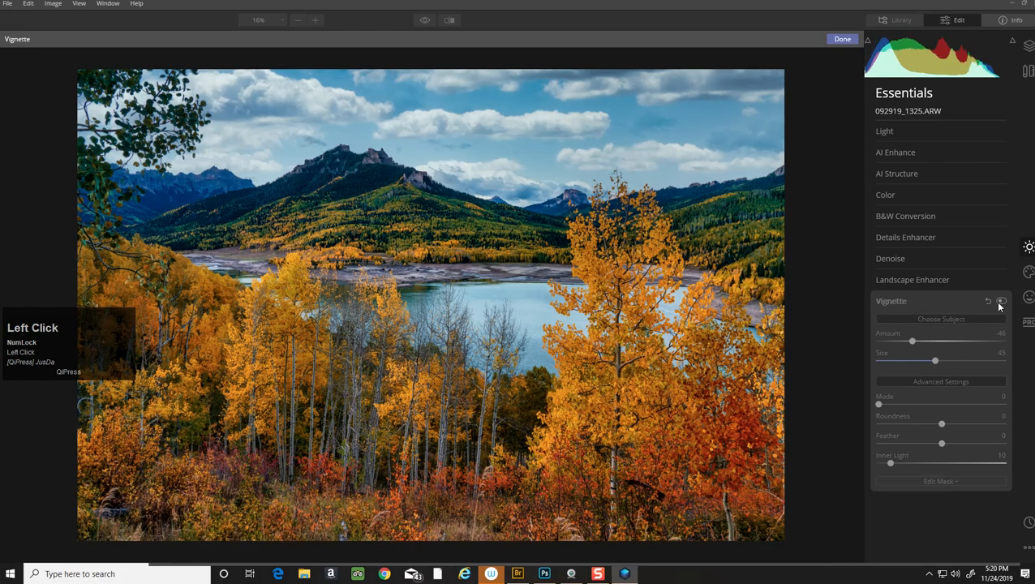
left_click(1000, 302)
left_click(1001, 301)
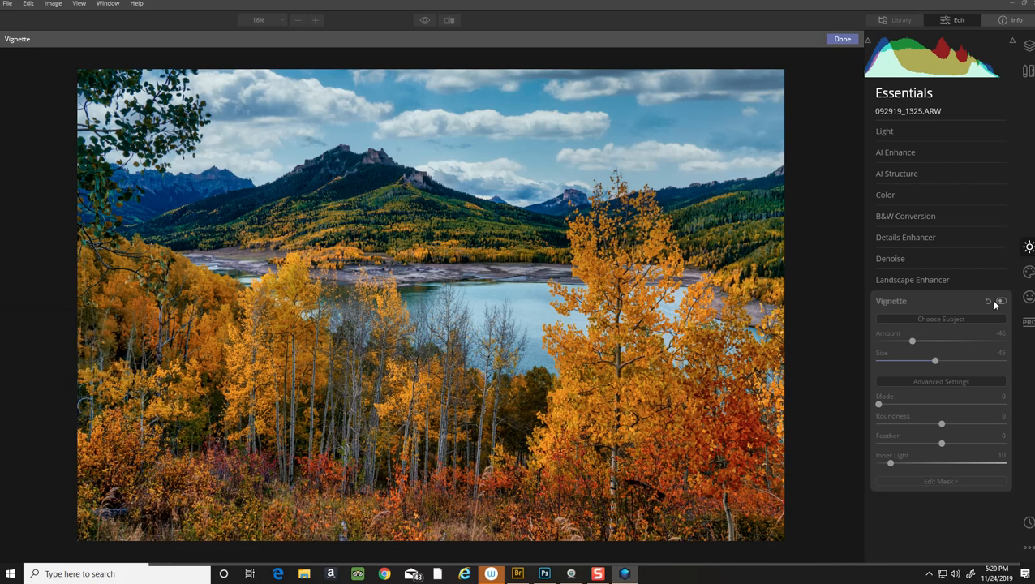
left_click(1001, 302)
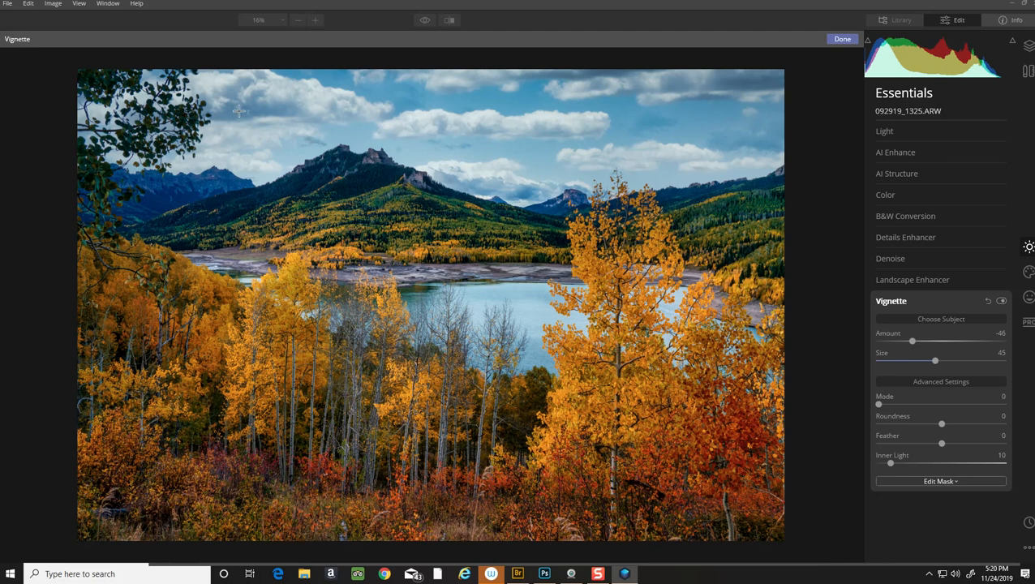
- Finish choosing the vignette's subject and apply the Luminar edit to the photo in Photoshop
left_click(952, 319)
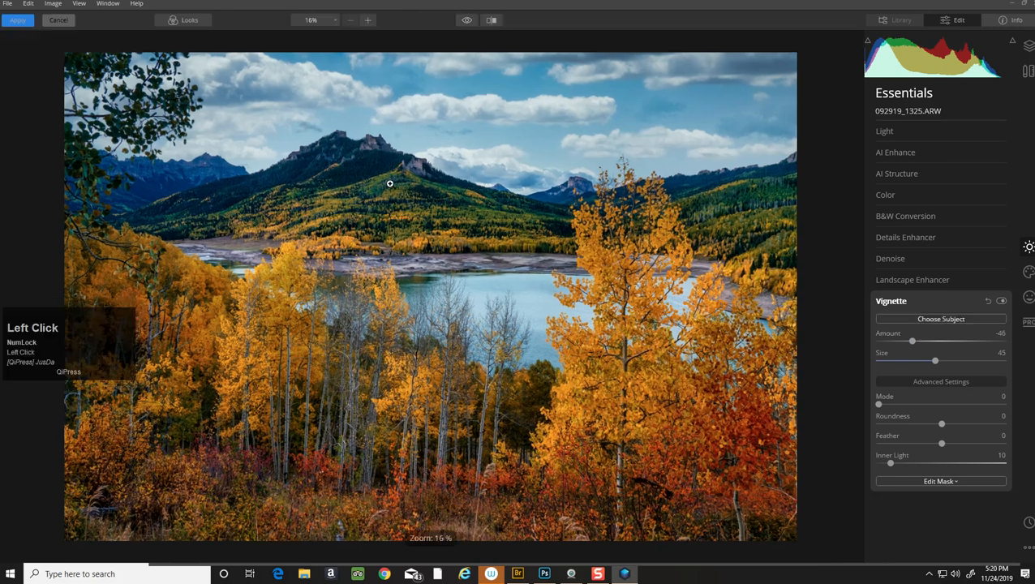
left_click(24, 22)
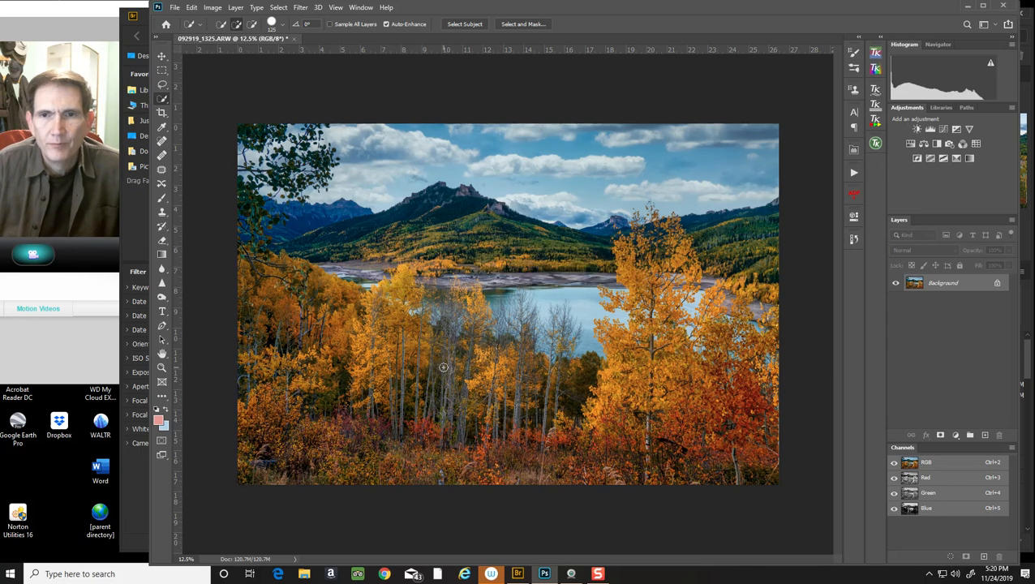
- Compare the flattened photo with the vignetted version using the history states, ending on the last Luminar 4 state
left_click(853, 240)
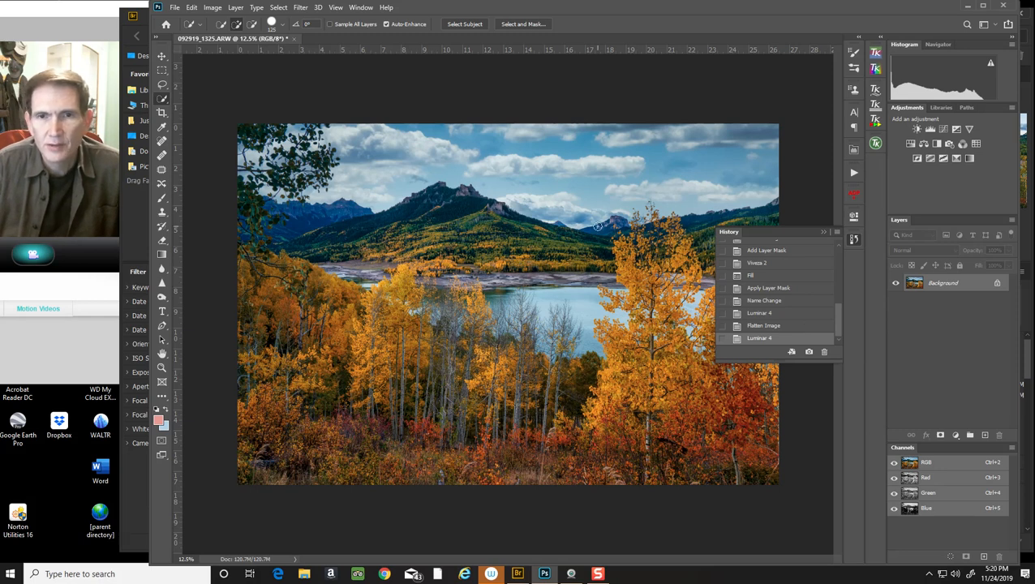
left_click(767, 329)
left_click(774, 341)
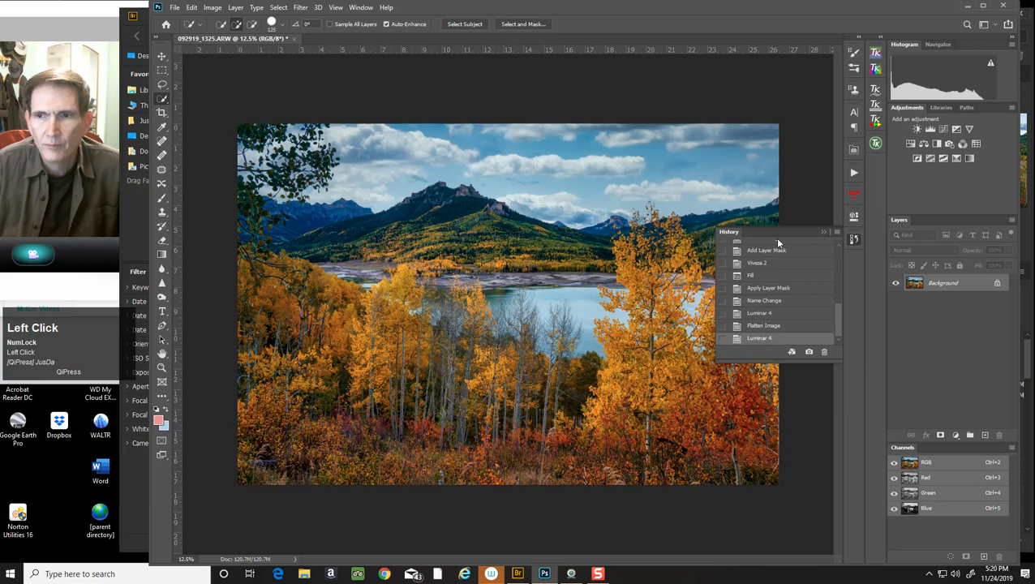
left_click(819, 232)
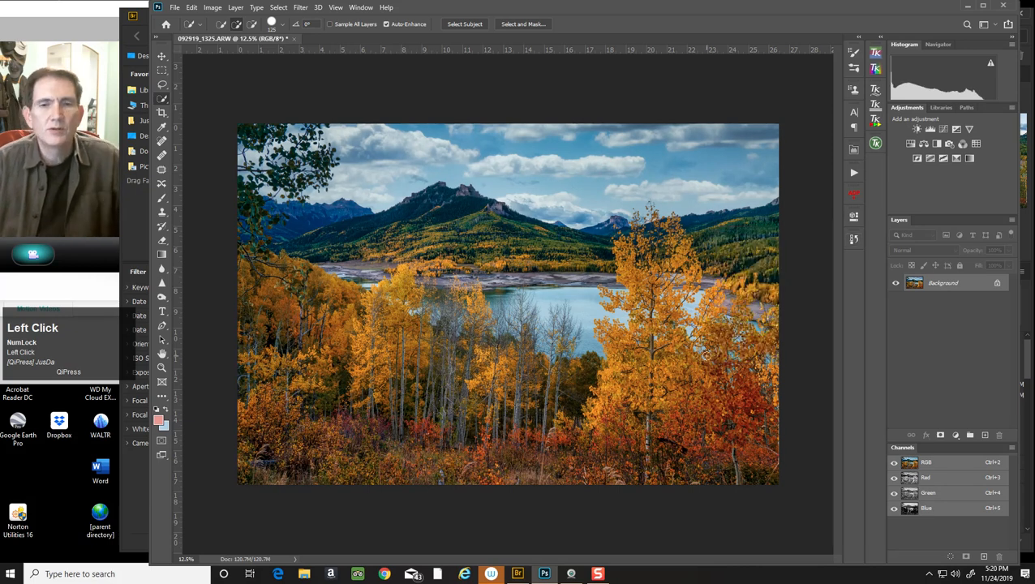